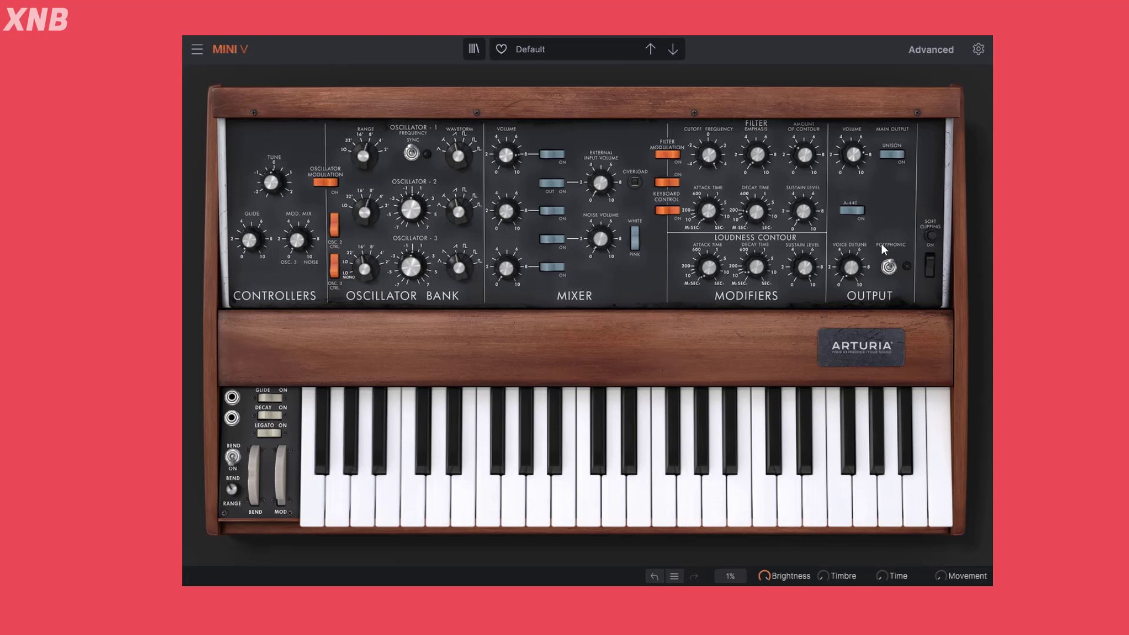
Step: Open the synth's Advanced section and show its effects
mouse_move(753, 227)
left_click(905, 54)
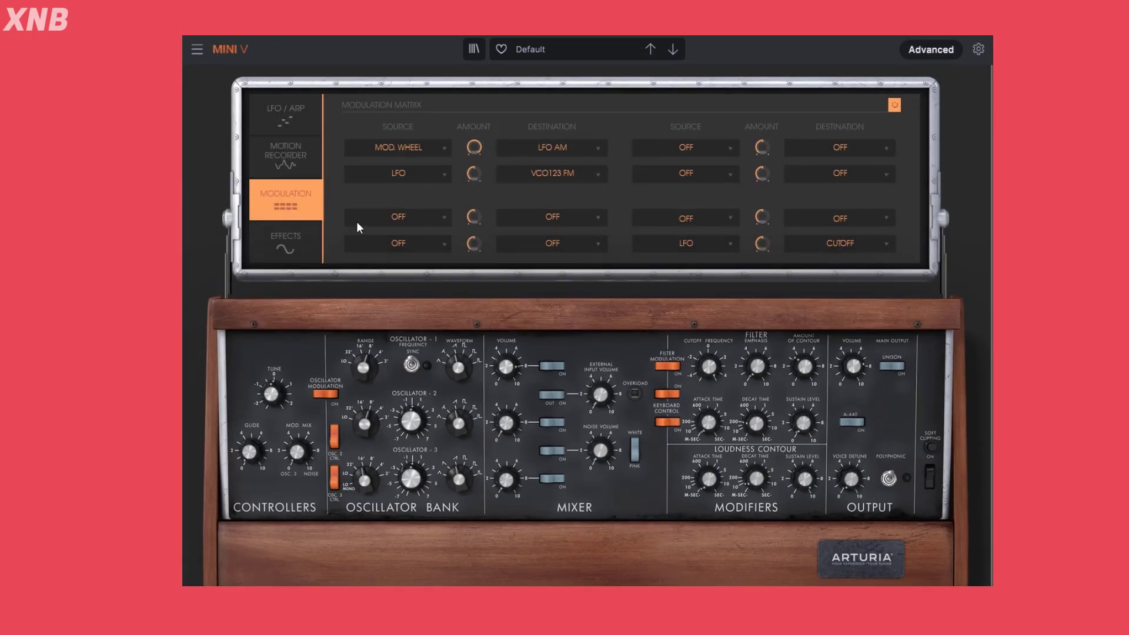
left_click(284, 242)
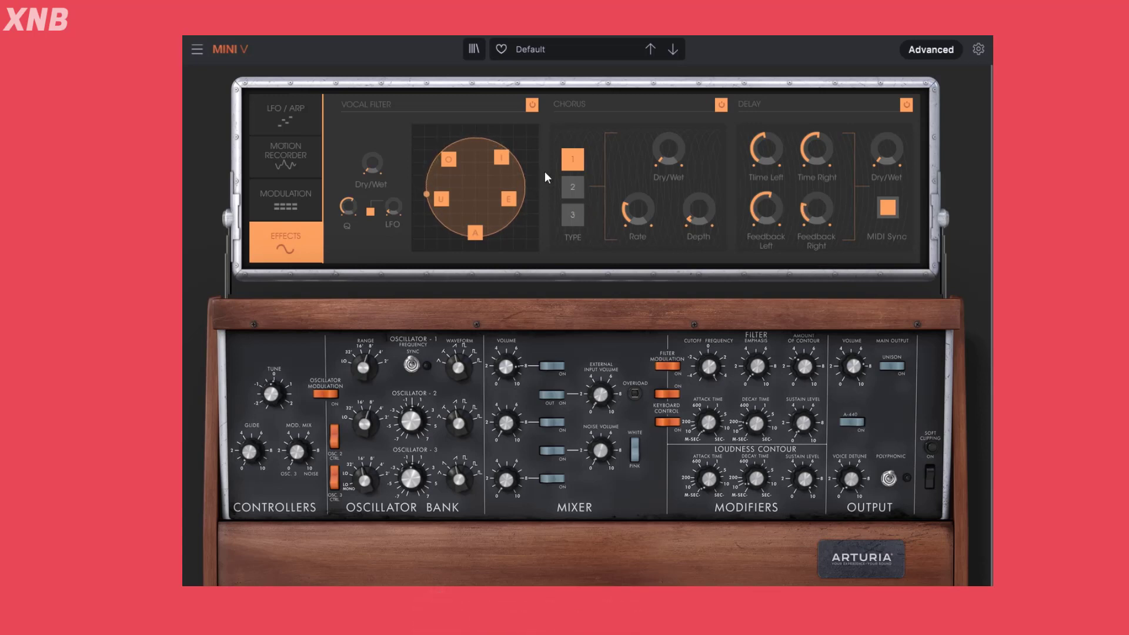
Step: Switch off the chorus and delay, and reload the Default preset from the Template presets
left_click(721, 104)
left_click(903, 107)
left_click(556, 51)
mouse_move(617, 231)
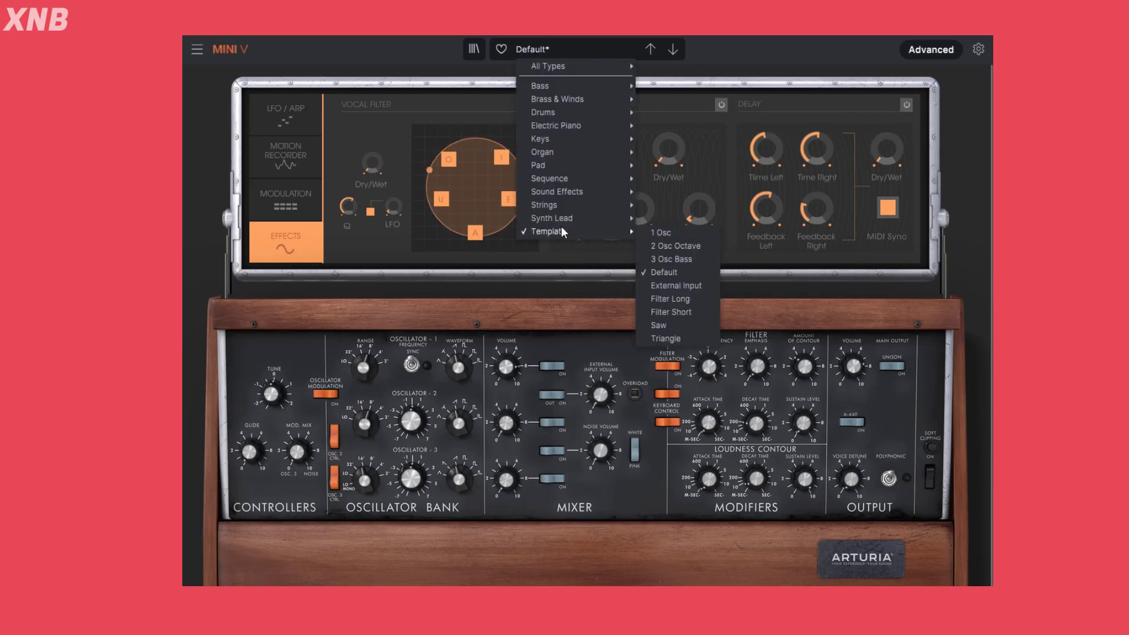
left_click(668, 270)
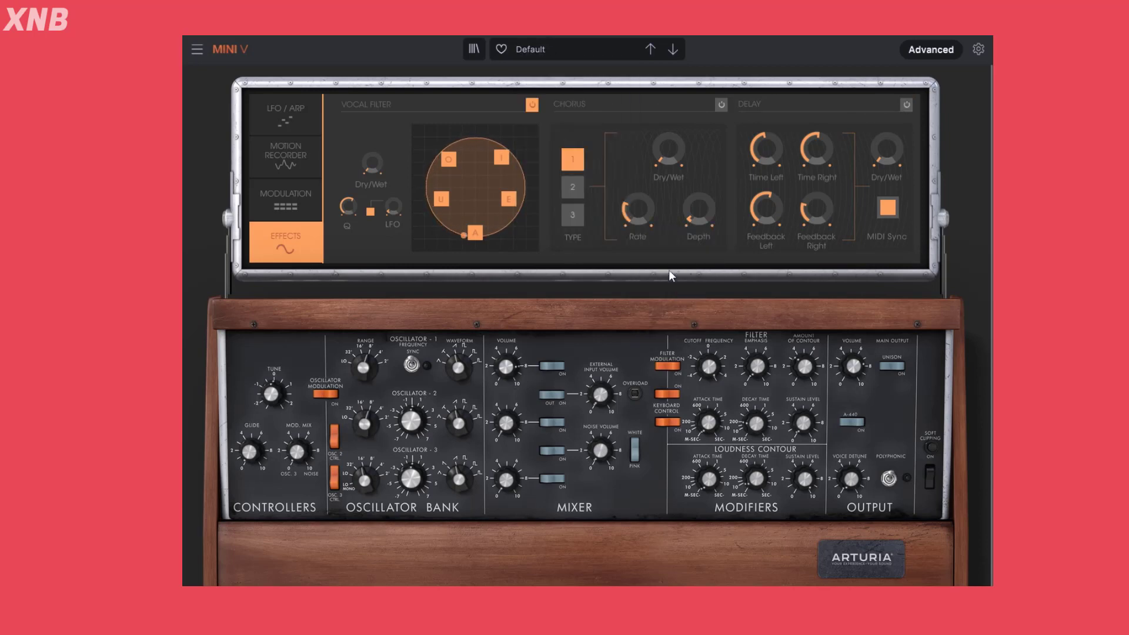
Step: Turn off the modulation matrix, and switch off the chorus and delay effects
left_click(279, 197)
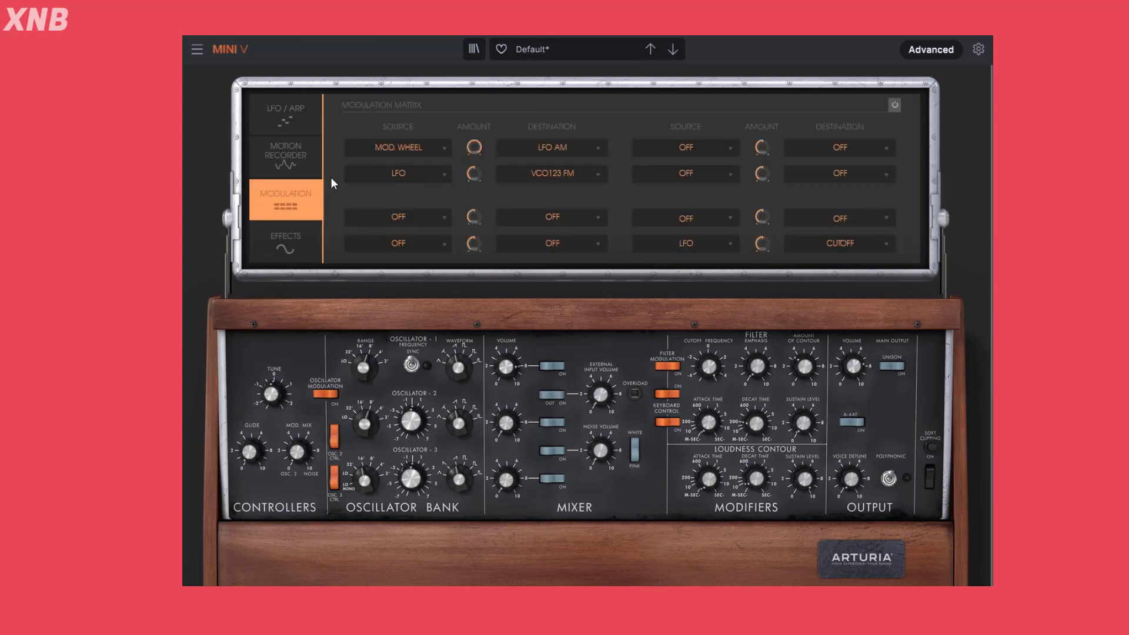
left_click(291, 234)
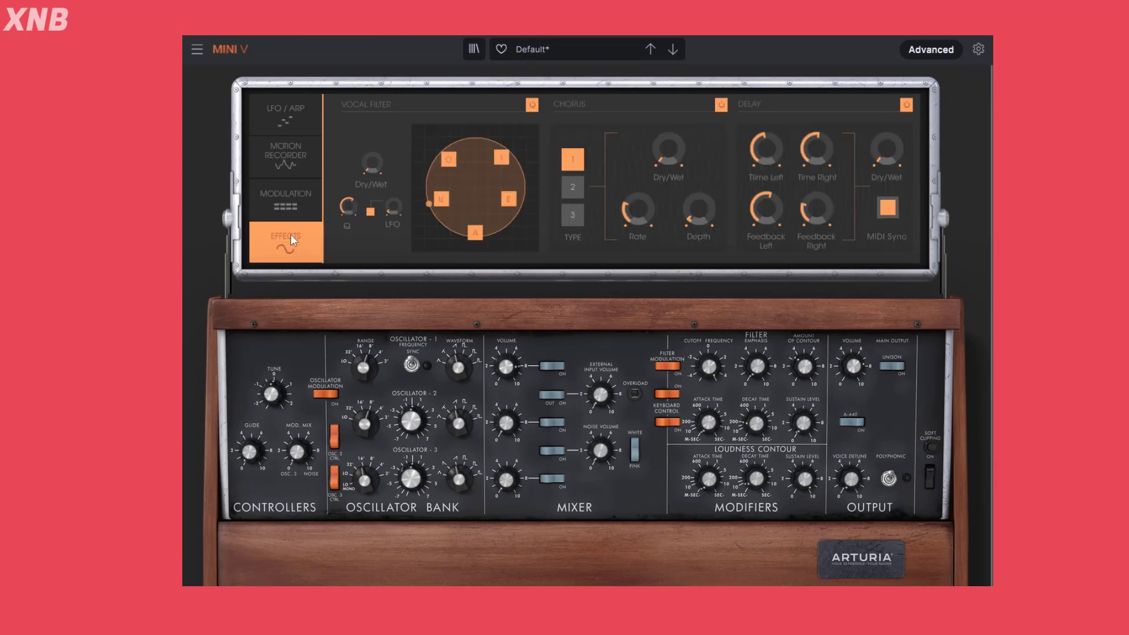
left_click(723, 105)
left_click(907, 105)
Step: Set the vocal filter's Dry/Wet to maximum, try its Q, and enlarge the circle around the vowels
left_click_drag(376, 166, 376, 97)
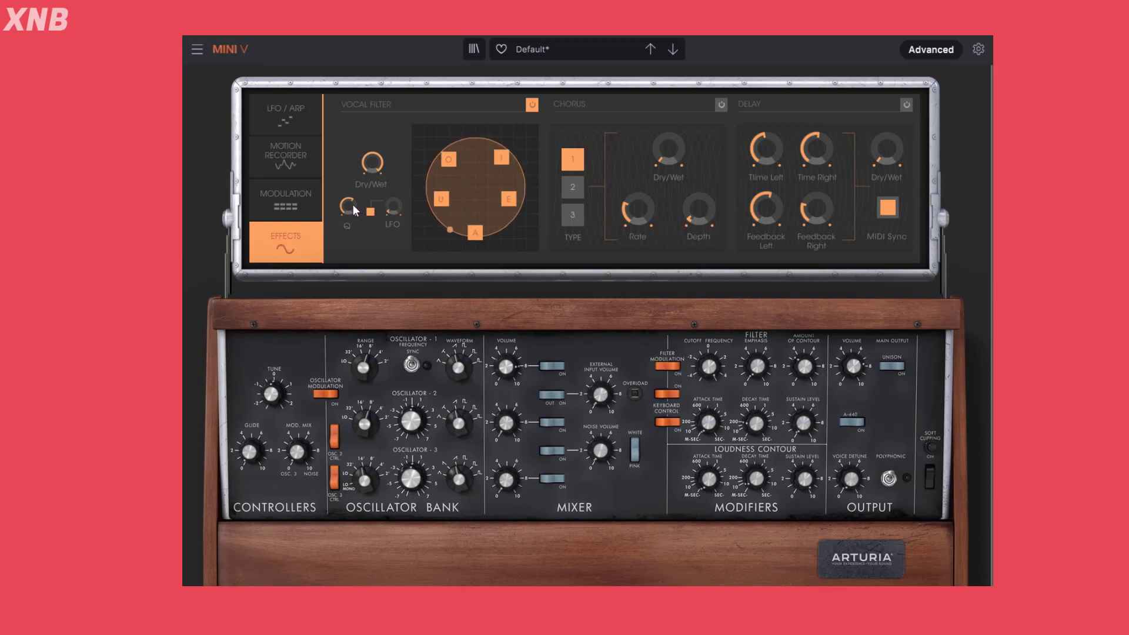
left_click_drag(352, 205, 351, 174)
left_click_drag(480, 185, 478, 203)
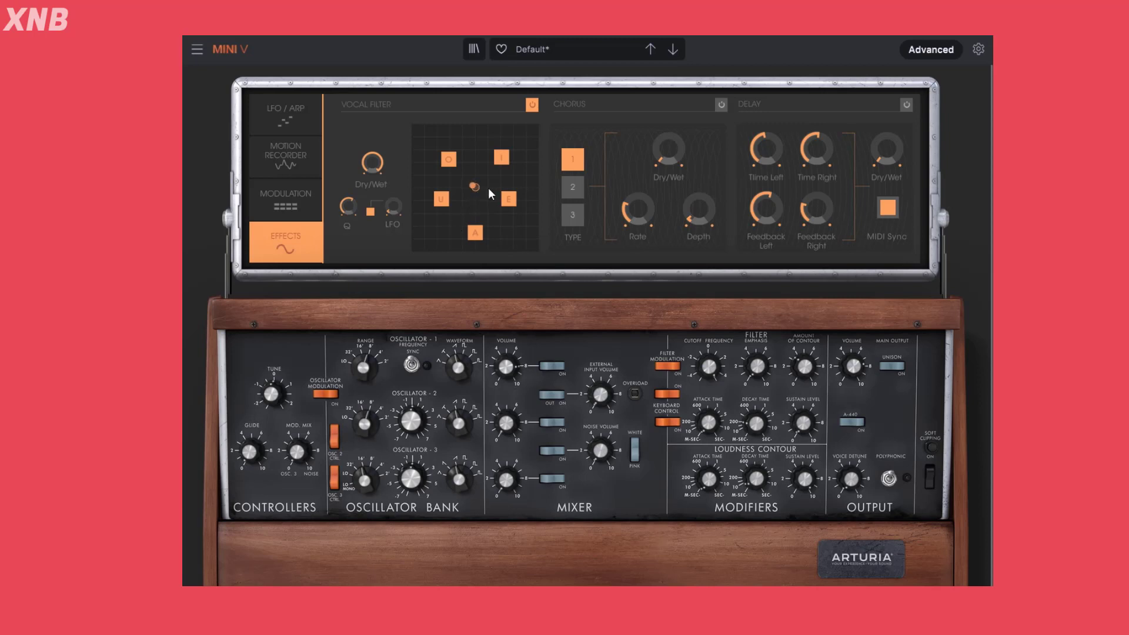
left_click_drag(492, 178, 508, 114)
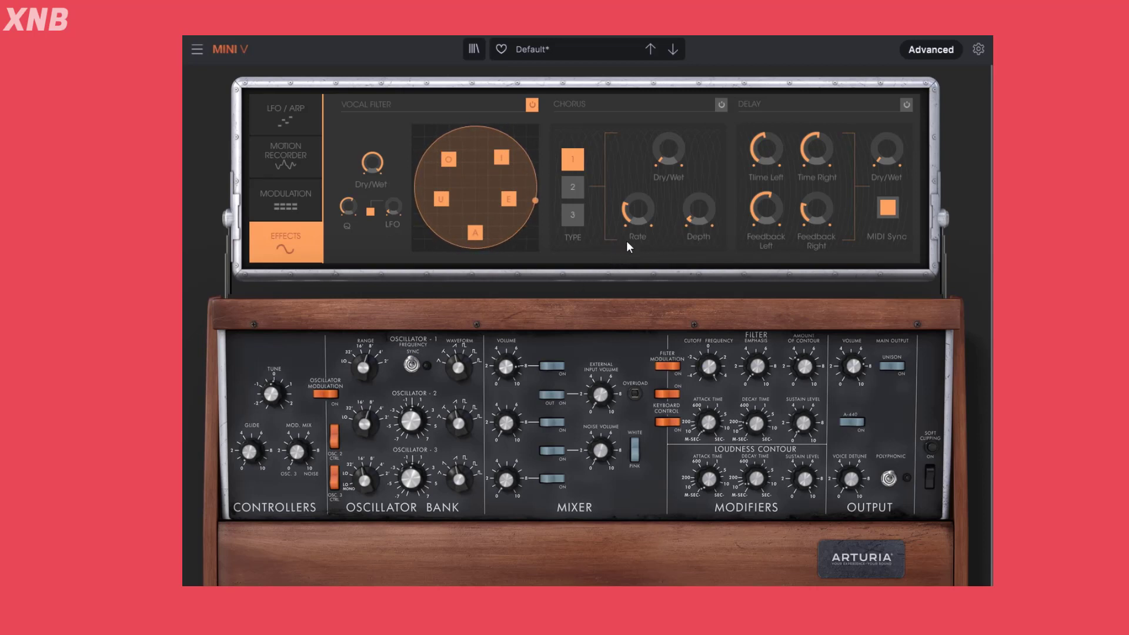
Step: Turn off the vocal filter's LFO sync, raise its LFO rate, and try different sizes for the vowel circle
left_click(371, 212)
left_click(371, 213)
left_click_drag(392, 207, 392, 187)
left_click(370, 212)
left_click_drag(418, 190, 535, 221)
left_click_drag(404, 232, 550, 223)
left_click_drag(531, 215, 535, 140)
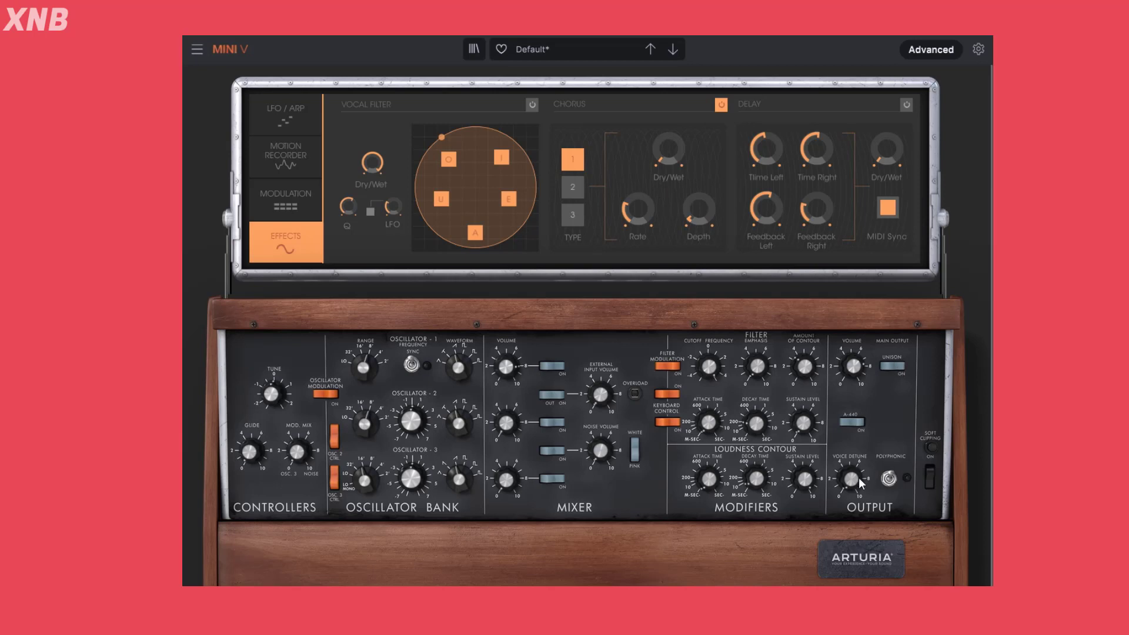
Step: Raise the chorus Dry/Wet partway, increase its rate, and set its depth to about 0.81
mouse_move(856, 479)
mouse_move(854, 368)
mouse_move(668, 160)
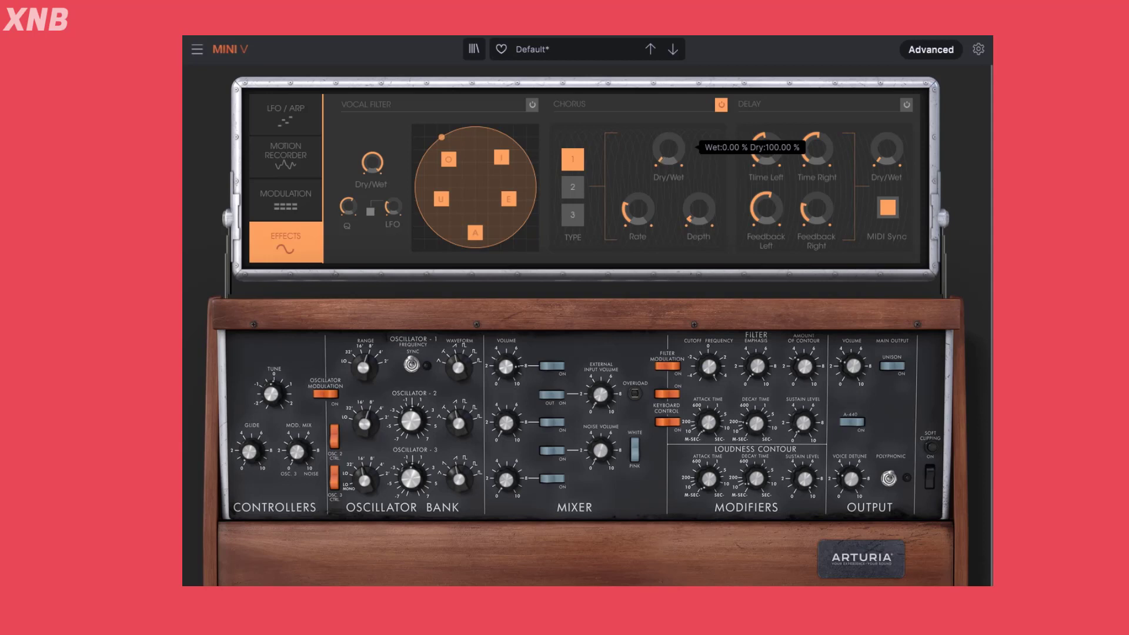
left_click_drag(667, 167, 667, 140)
mouse_move(634, 208)
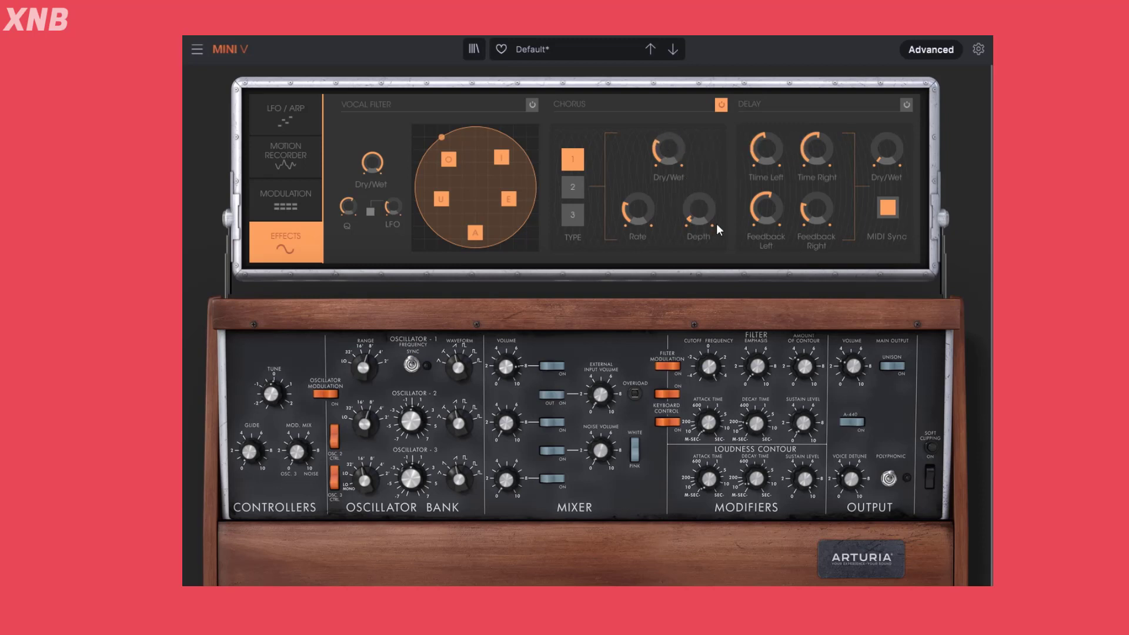
mouse_move(694, 222)
left_click_drag(698, 210, 699, 163)
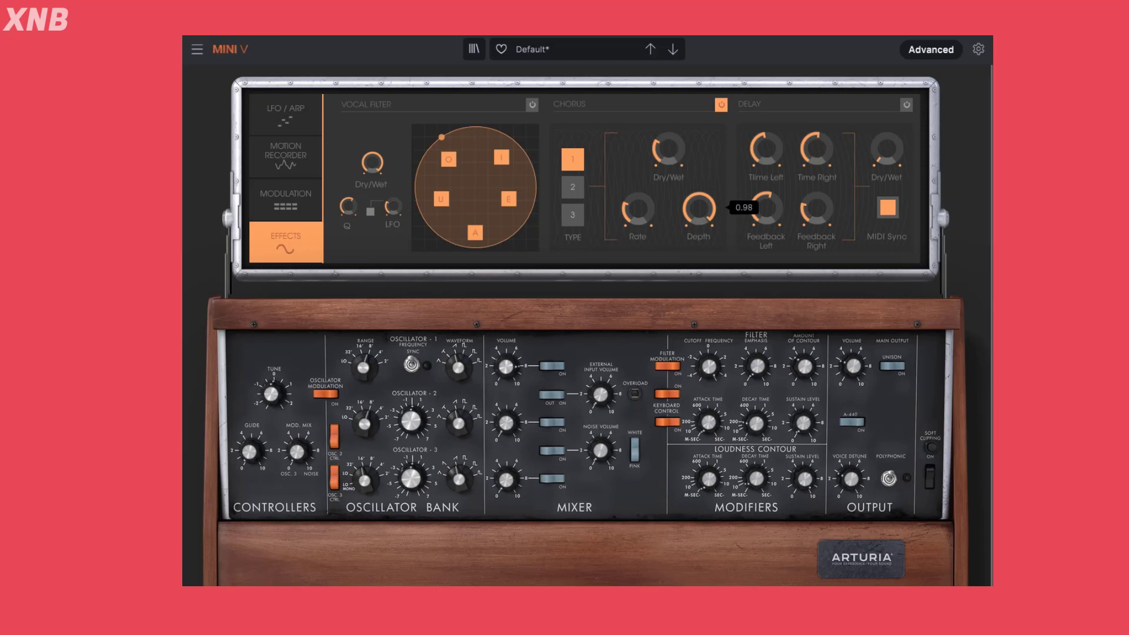
left_click_drag(637, 212, 638, 192)
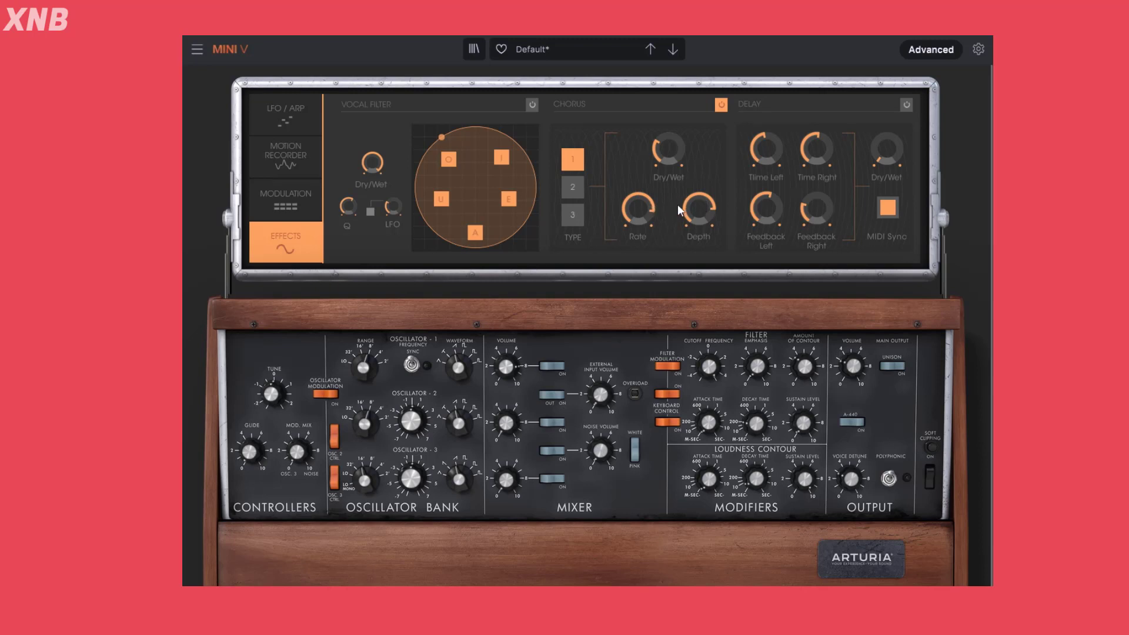
Step: Set the chorus to type 3 with 100% wet signal and adjust the main output volume slightly
mouse_move(635, 202)
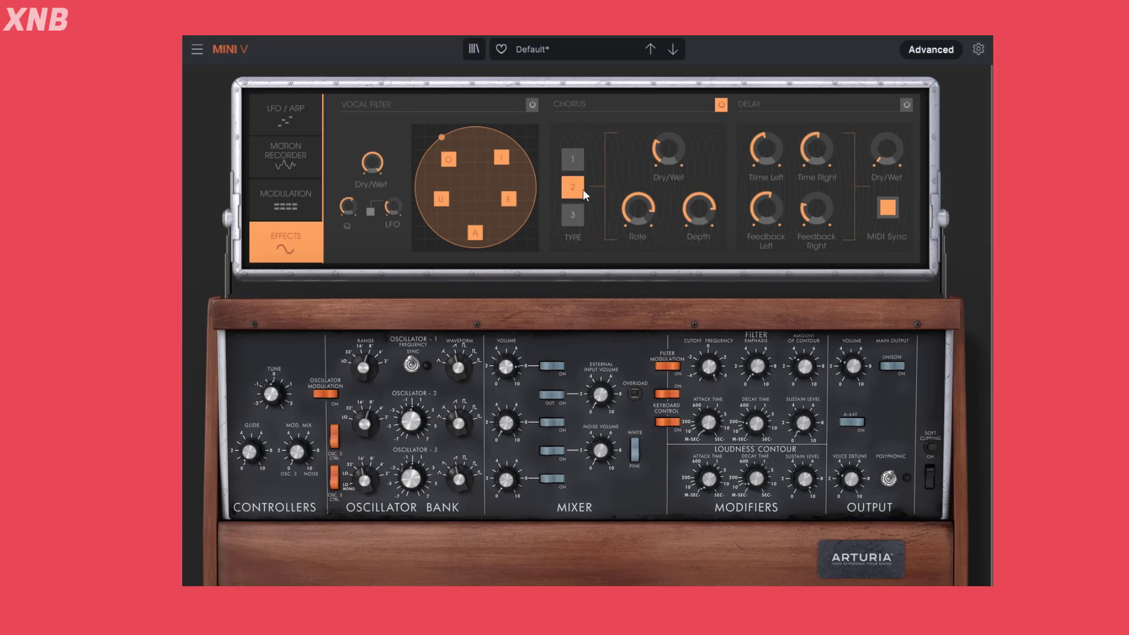
left_click(571, 219)
left_click_drag(670, 149, 669, 76)
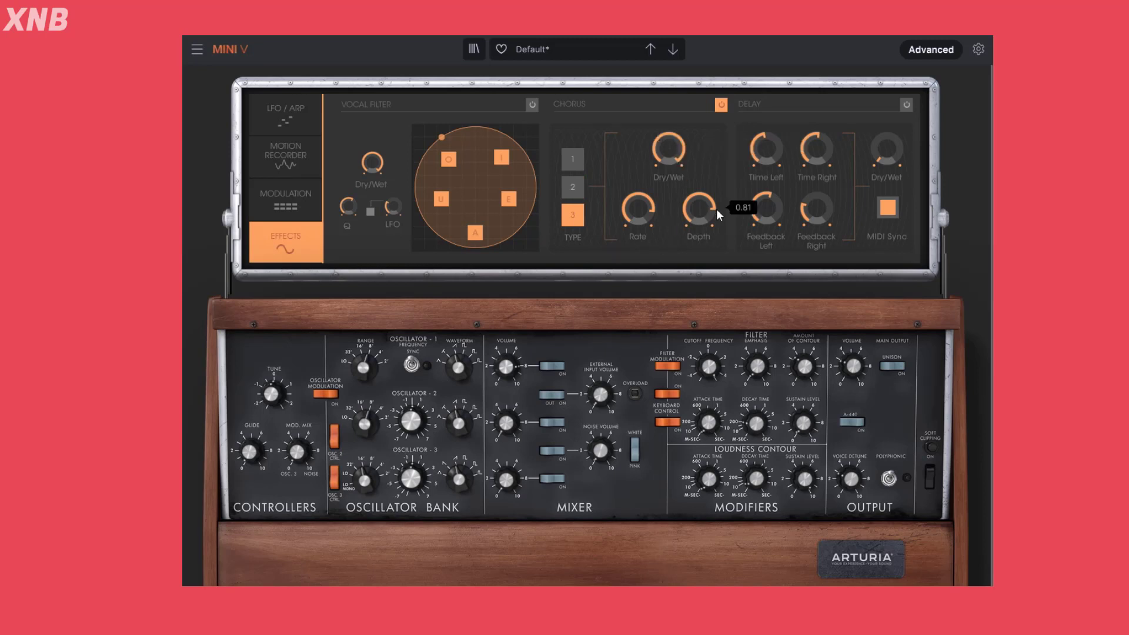
mouse_move(678, 143)
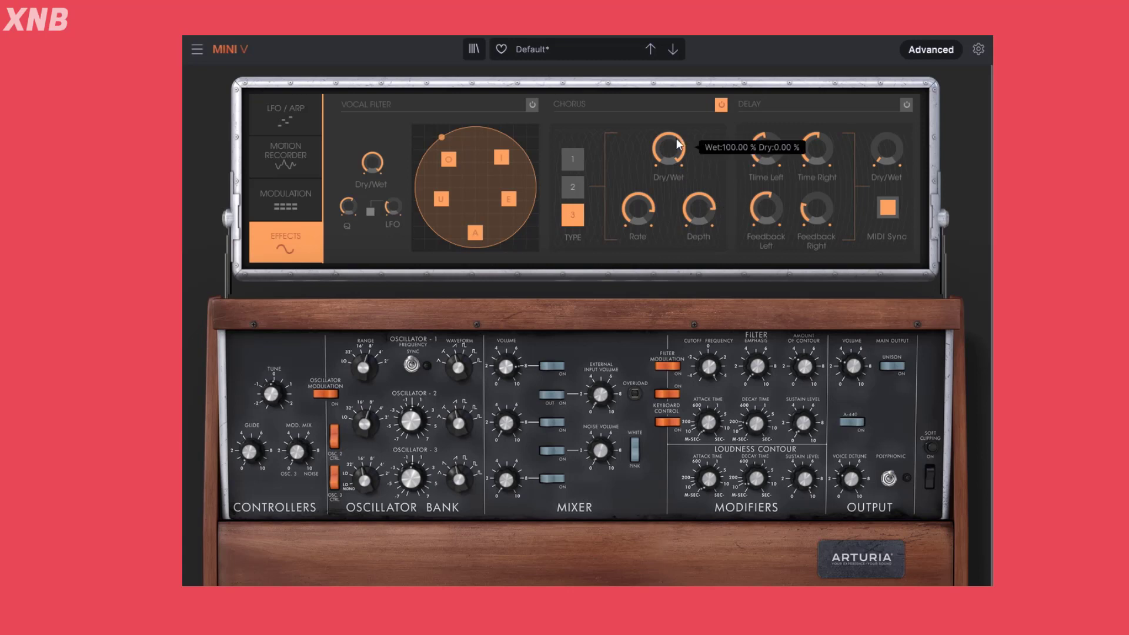
left_click_drag(850, 369, 851, 376)
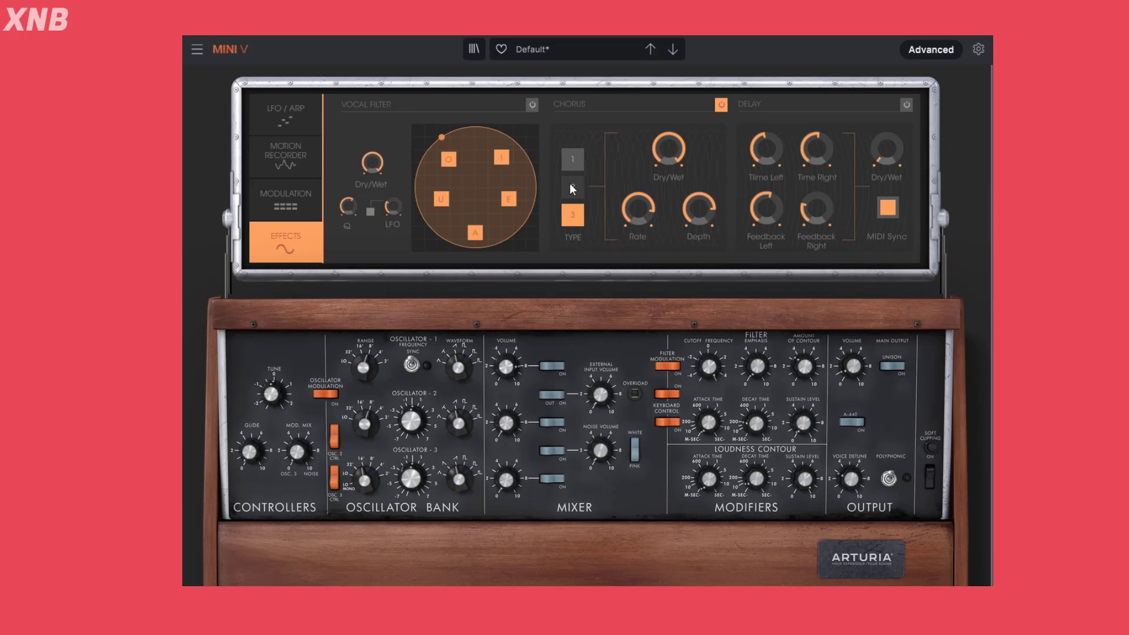
Step: Compare the chorus types, return to type 1, and lower its rate, depth and Dry/Wet mix
left_click(573, 188)
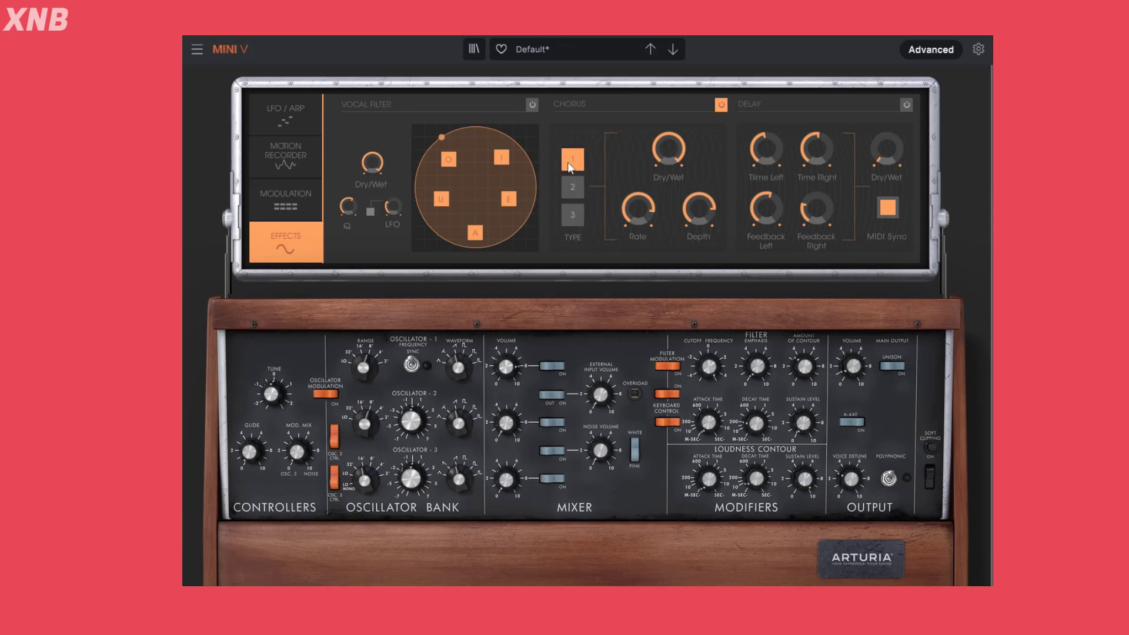
left_click(572, 216)
left_click(569, 160)
left_click_drag(639, 204, 639, 236)
left_click_drag(668, 134, 667, 159)
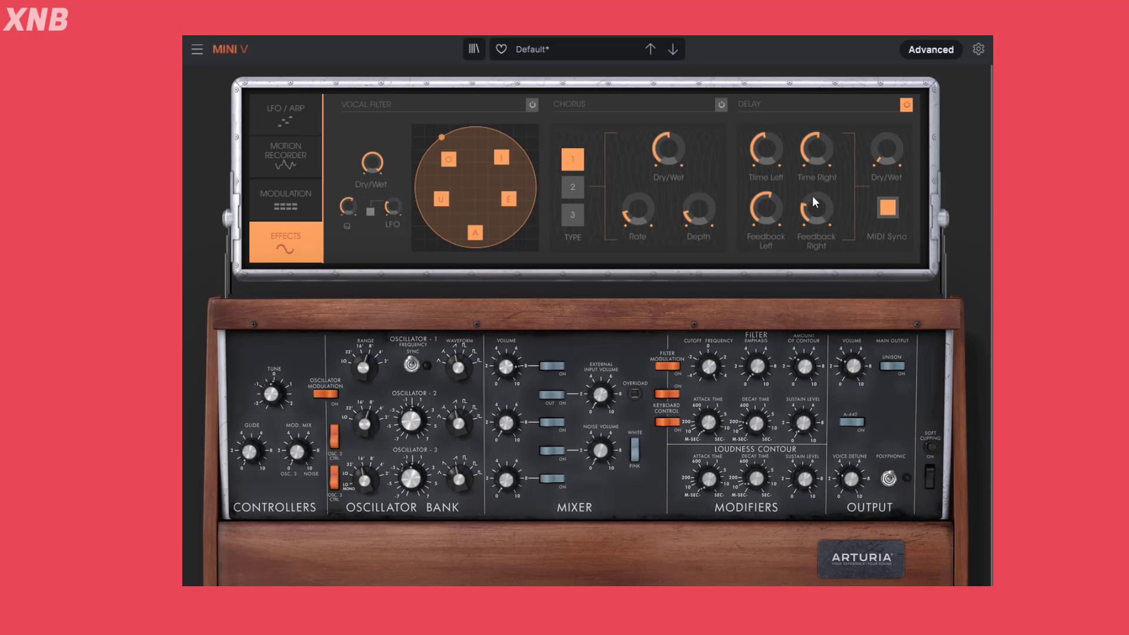
Step: Raise the delay's Dry/Wet mix, adjust its left and right times, and toggle MIDI Sync
mouse_move(817, 218)
left_click_drag(885, 166, 885, 150)
mouse_move(769, 139)
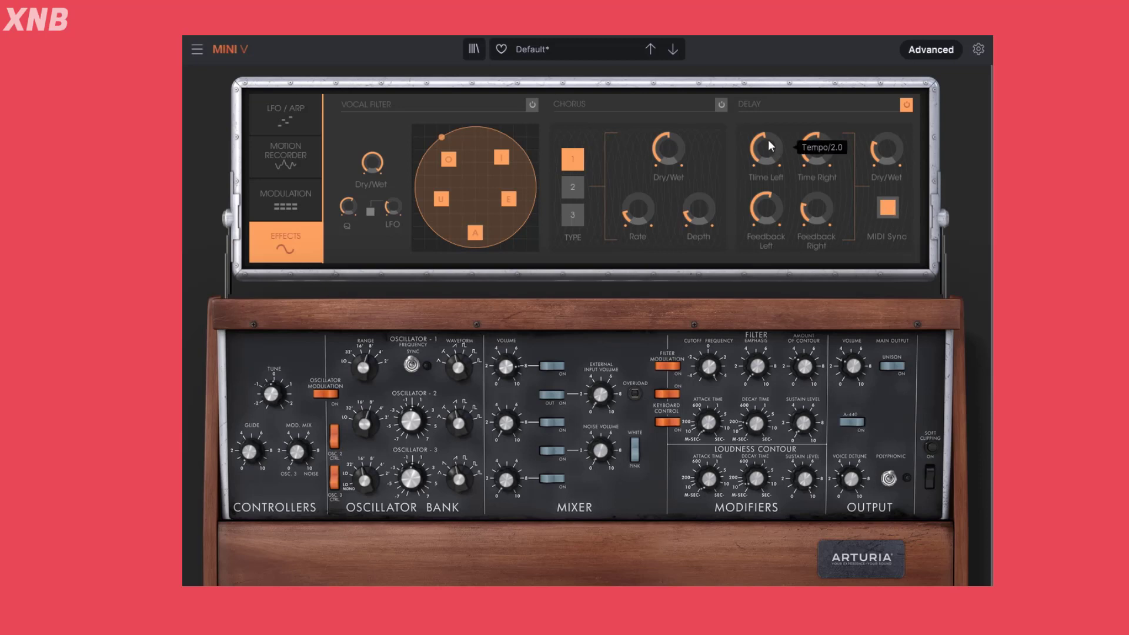
mouse_move(762, 136)
left_mouse_down()
mouse_move(762, 165)
mouse_move(763, 115)
mouse_move(762, 136)
left_mouse_up()
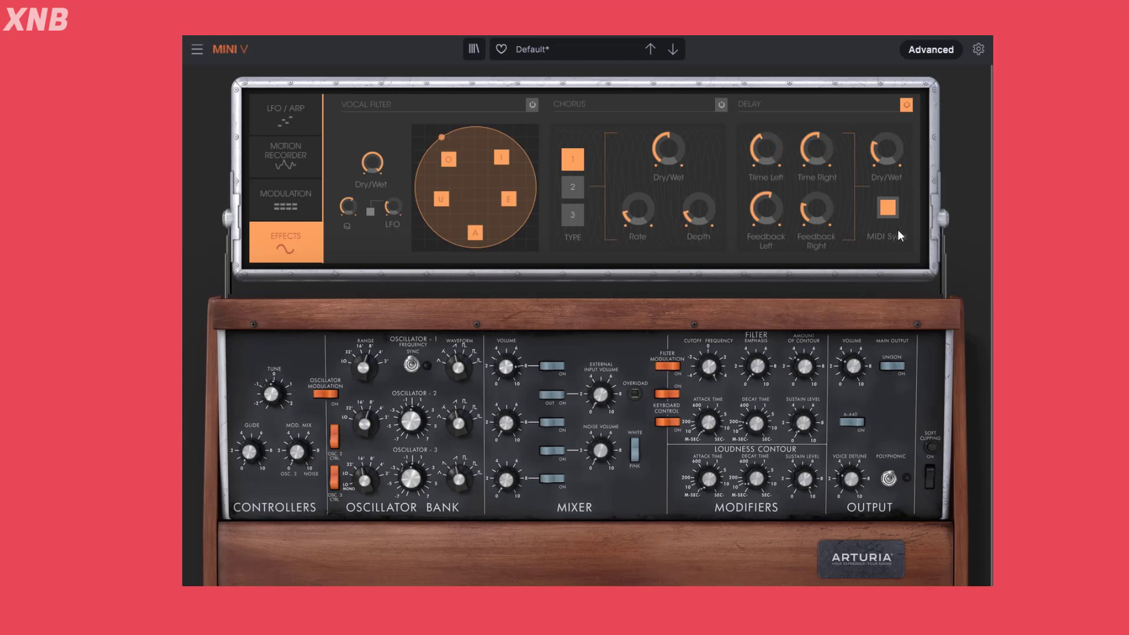
left_click(889, 206)
left_click_drag(816, 150, 774, 160)
Step: Turn on the modulation matrix and set the first slot's source and destination to Off
left_click(288, 197)
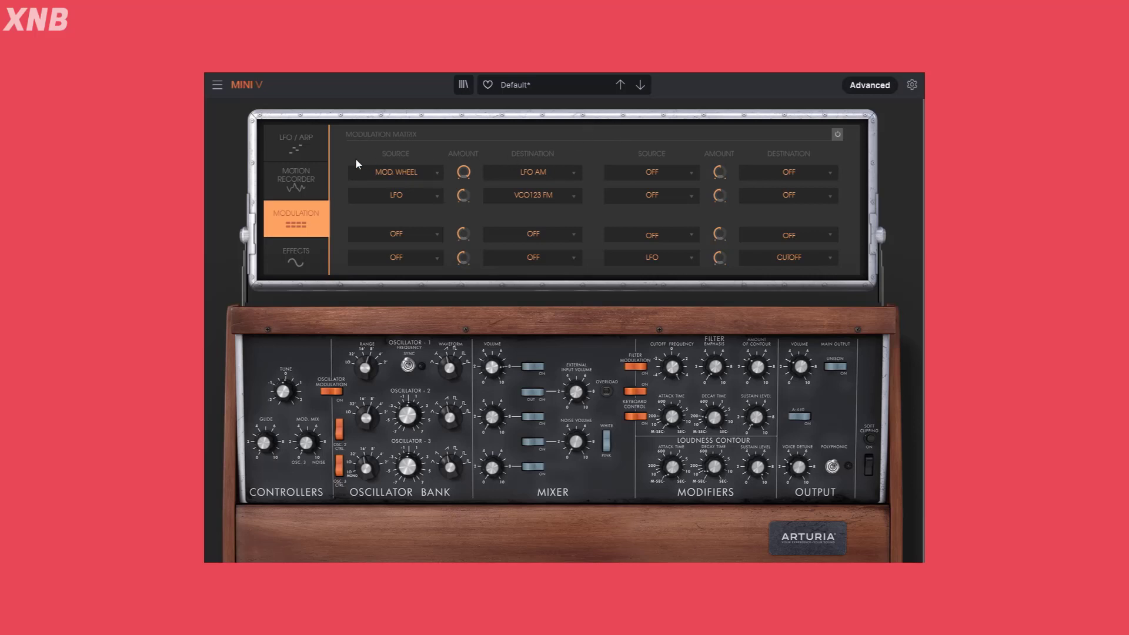
left_click(838, 134)
left_click(399, 173)
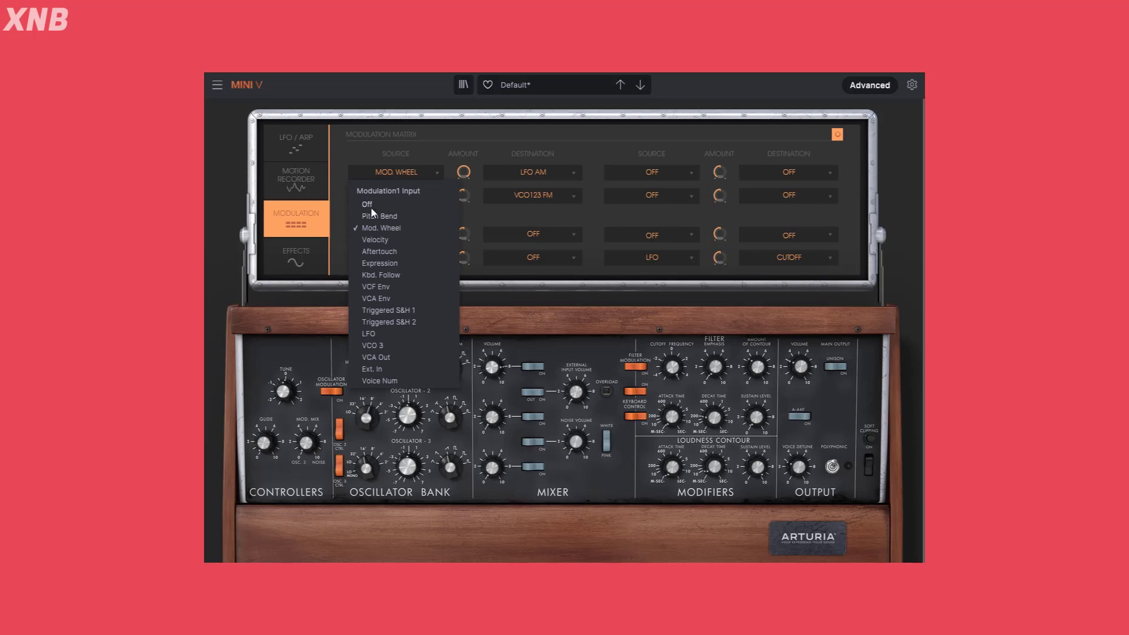
left_click(371, 207)
left_click(522, 175)
left_click(510, 204)
Step: Set the source and destination of the second and eighth modulation slots to Off
left_click(423, 194)
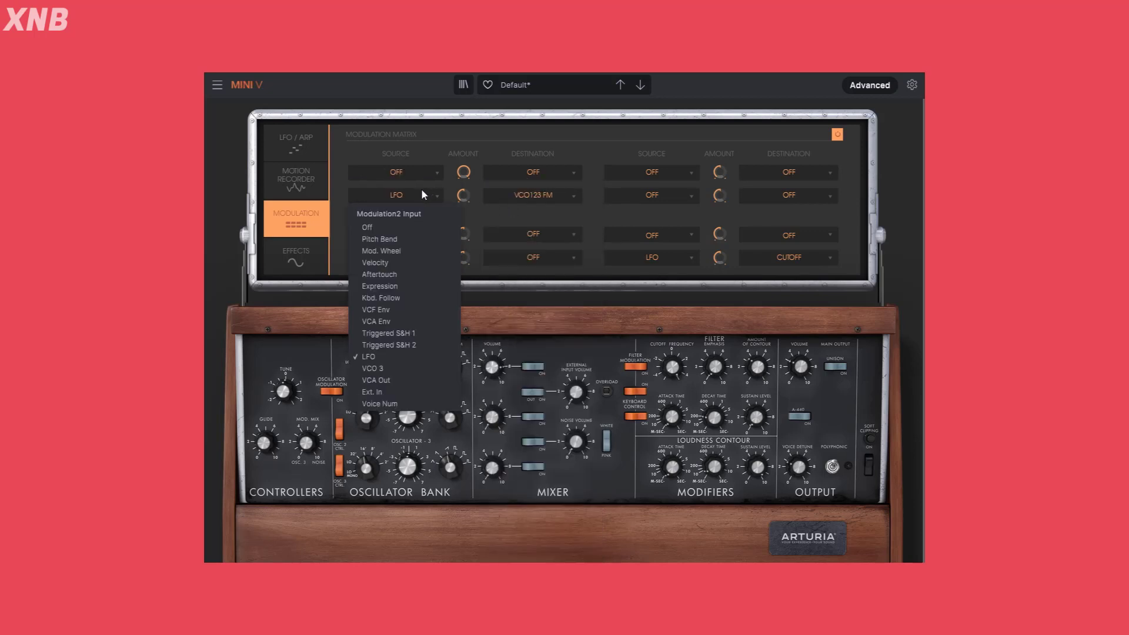
left_click(372, 226)
left_click(532, 199)
left_click(503, 228)
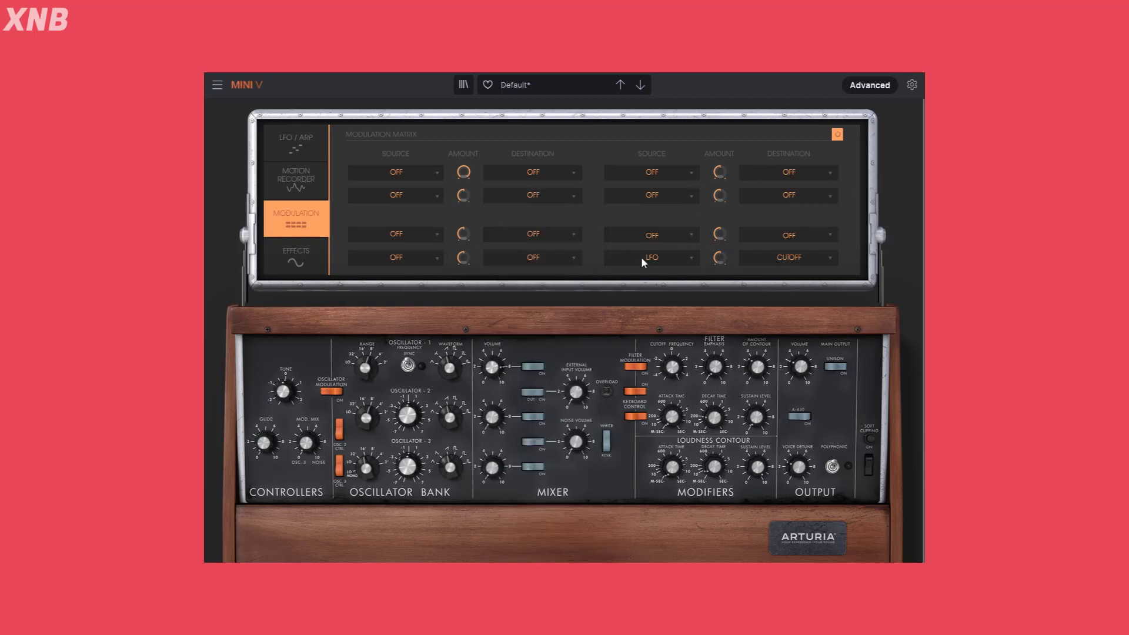
left_click(641, 257)
left_click(627, 296)
left_click(794, 258)
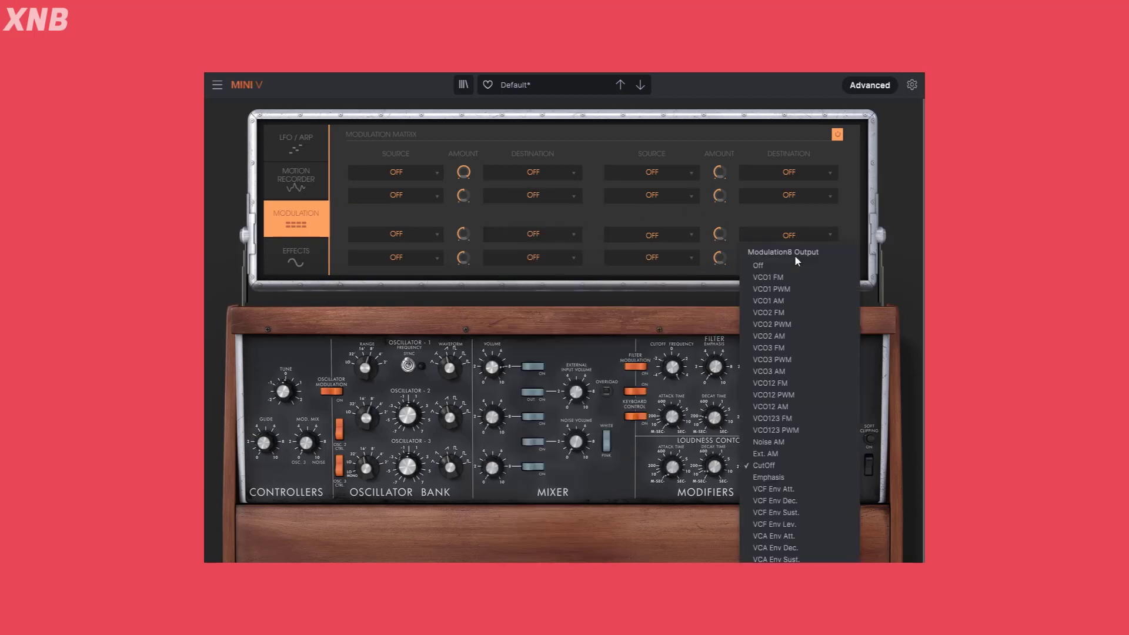
left_click(759, 267)
Step: Try different amounts for the first modulation slot and reset it to 0
double_click(463, 172)
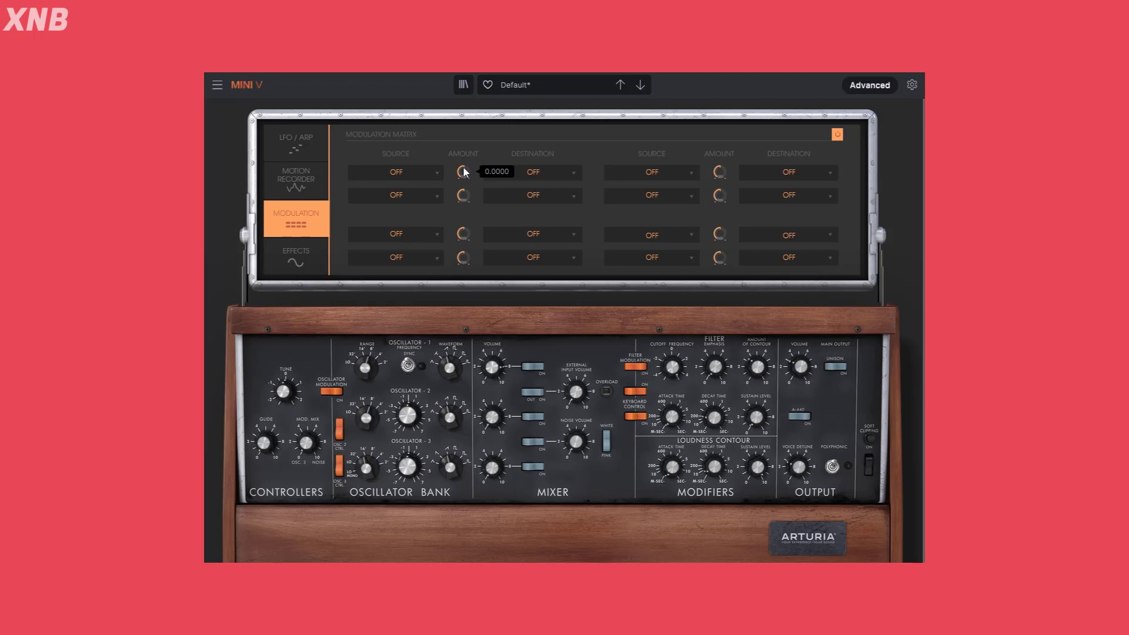
left_click_drag(464, 172, 461, 168)
double_click(464, 171)
mouse_move(468, 232)
left_click_drag(465, 173, 464, 163)
double_click(465, 173)
Step: Route the Mod. Wheel to CutOff in the first modulation slot
mouse_move(672, 370)
scroll(675, 367, "down", 10)
left_click(411, 172)
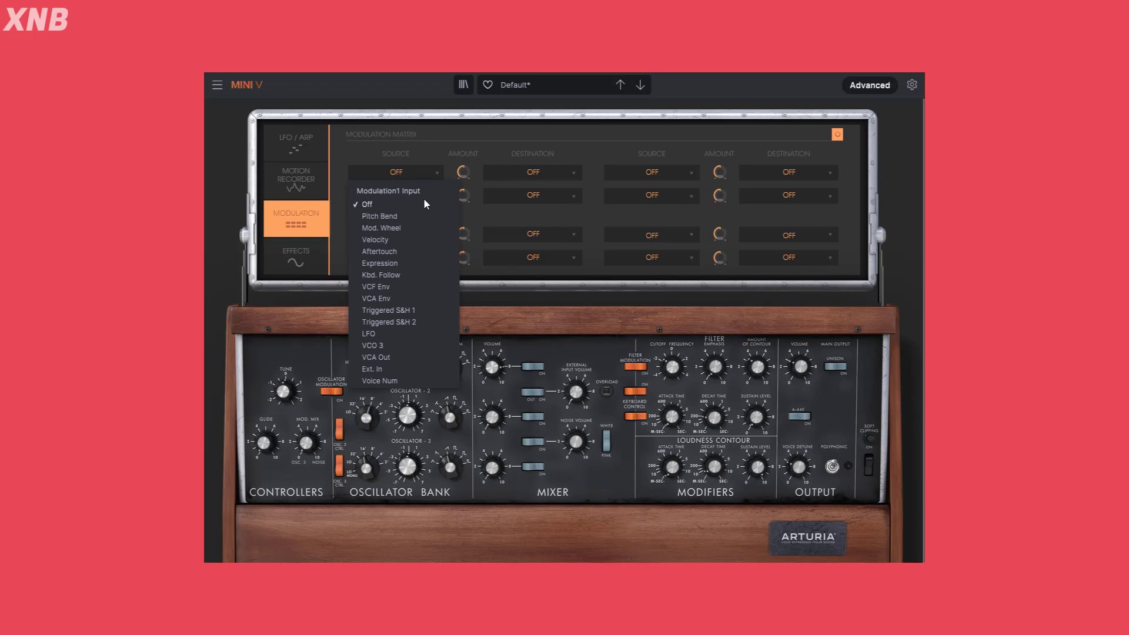
left_click(395, 228)
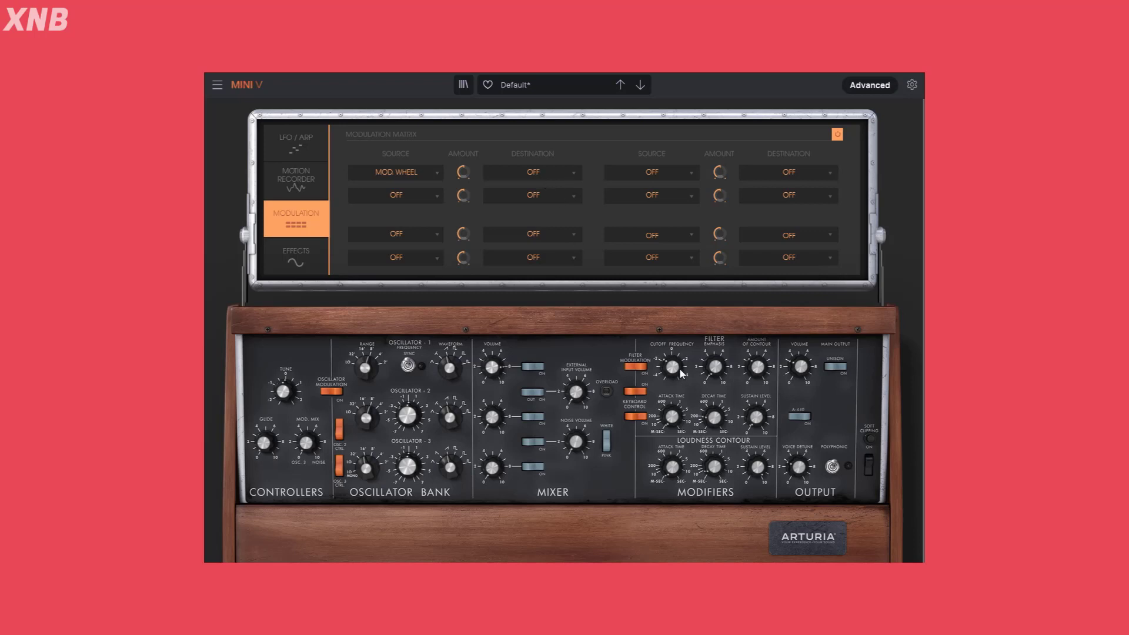
left_click(546, 173)
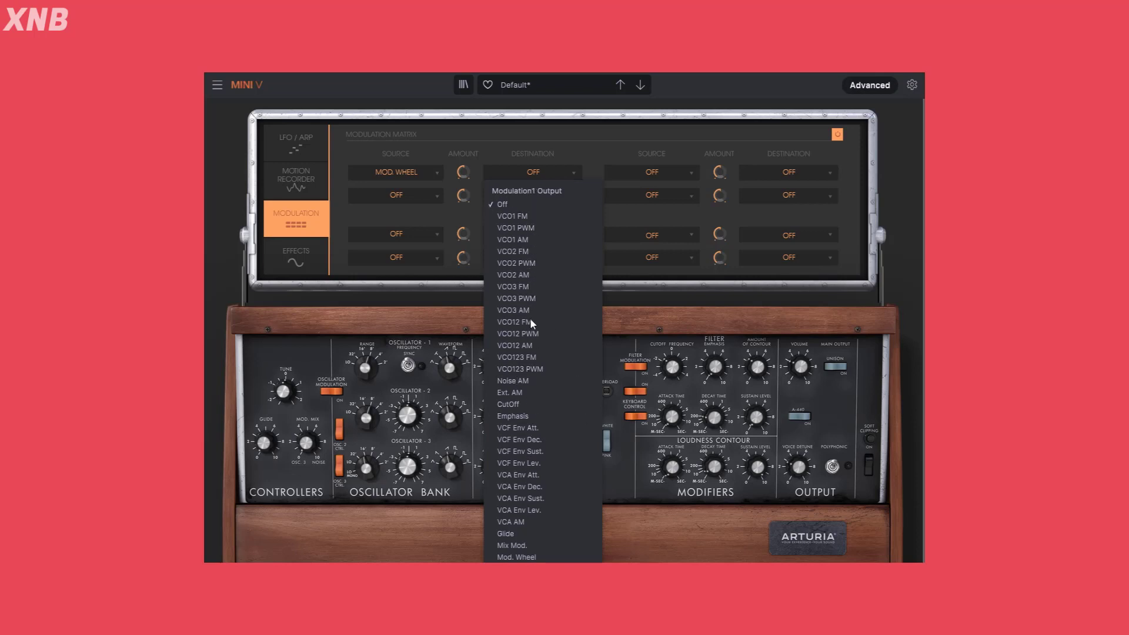
left_click(508, 405)
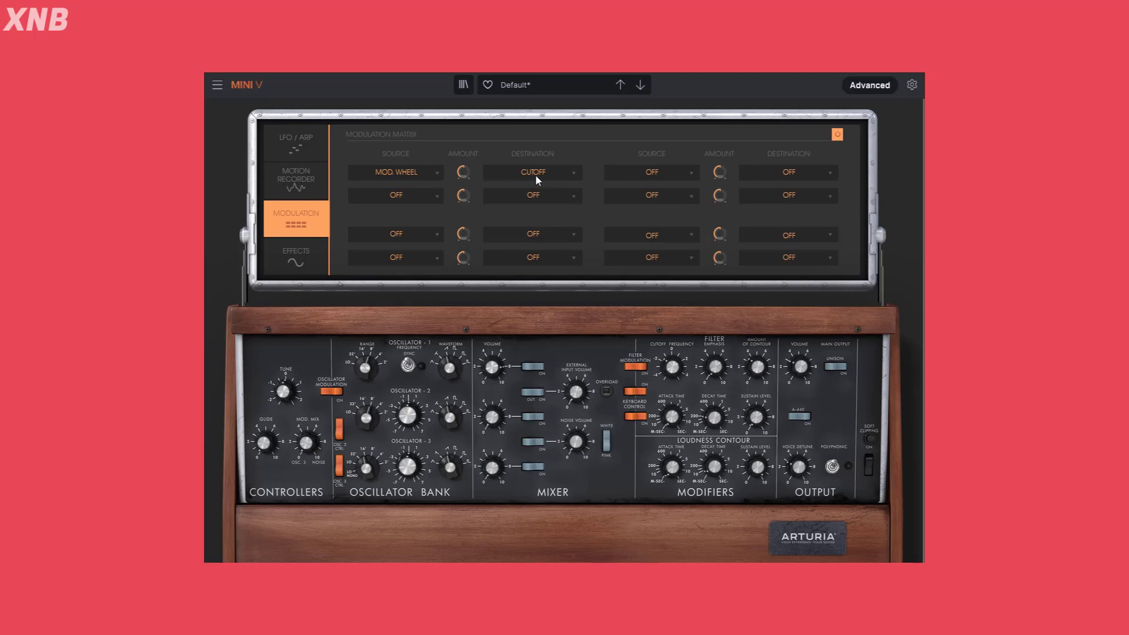
Step: Resize the synth window to 70%
left_click(217, 84)
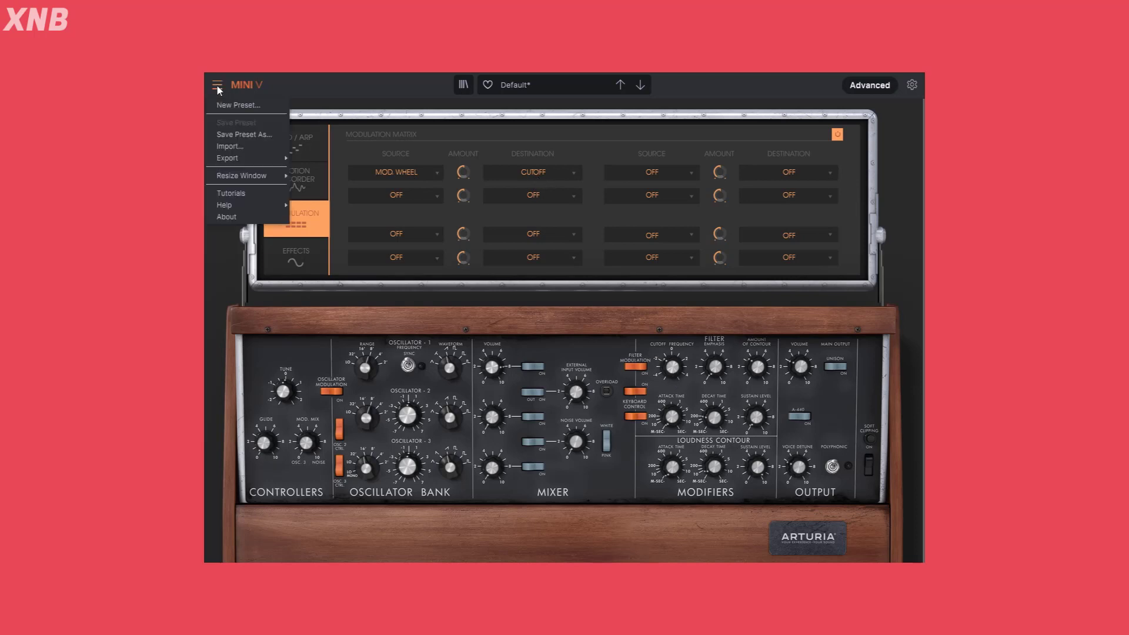
mouse_move(253, 180)
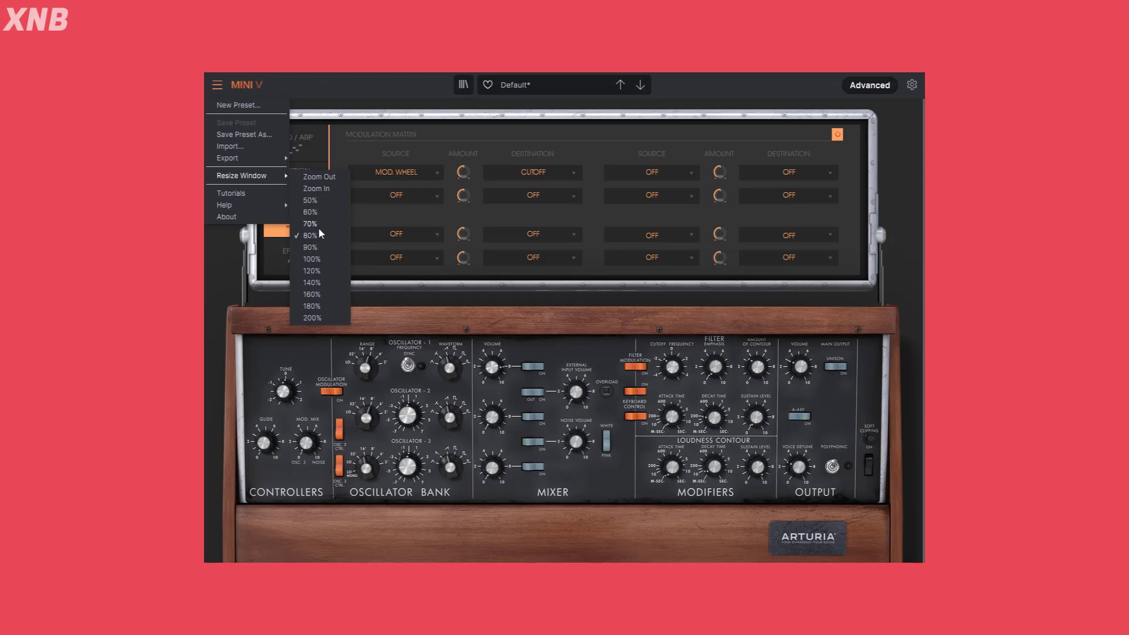
left_click(318, 228)
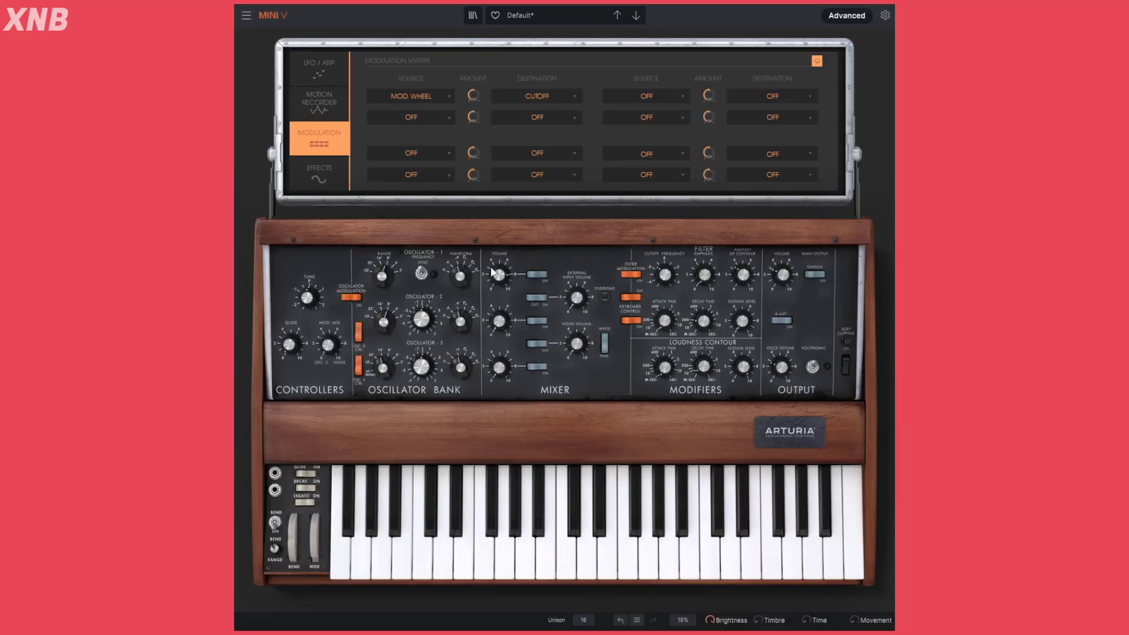
Step: Sweep the mod wheel and slightly adjust the first modulation slot's amount to test the routing to filter cutoff
left_click_drag(319, 552, 316, 538)
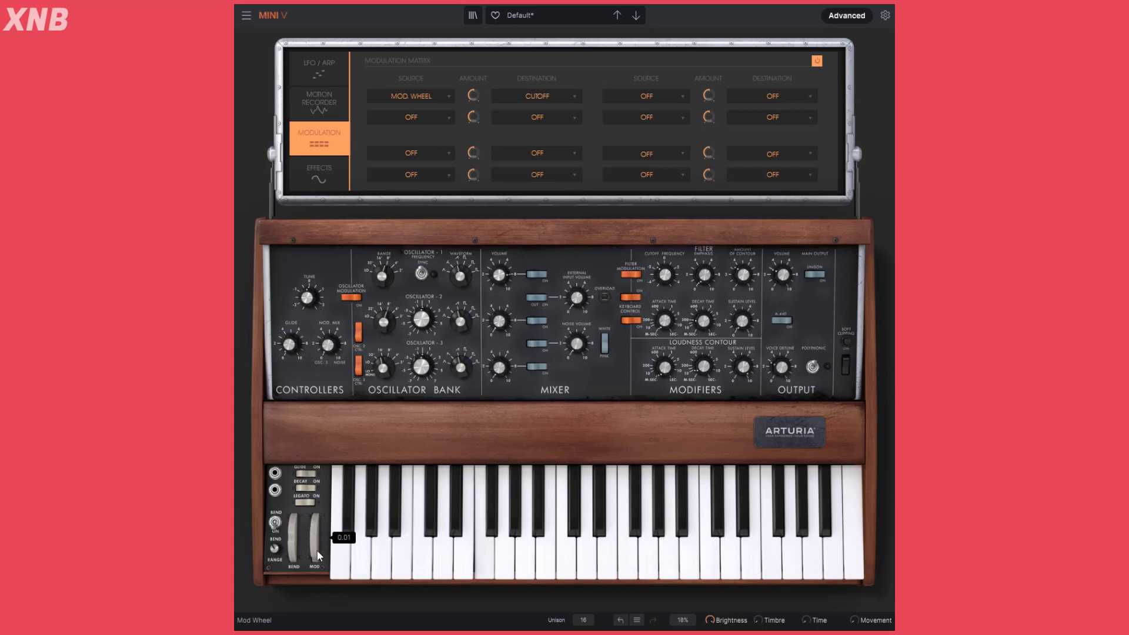
left_click_drag(319, 556, 316, 537)
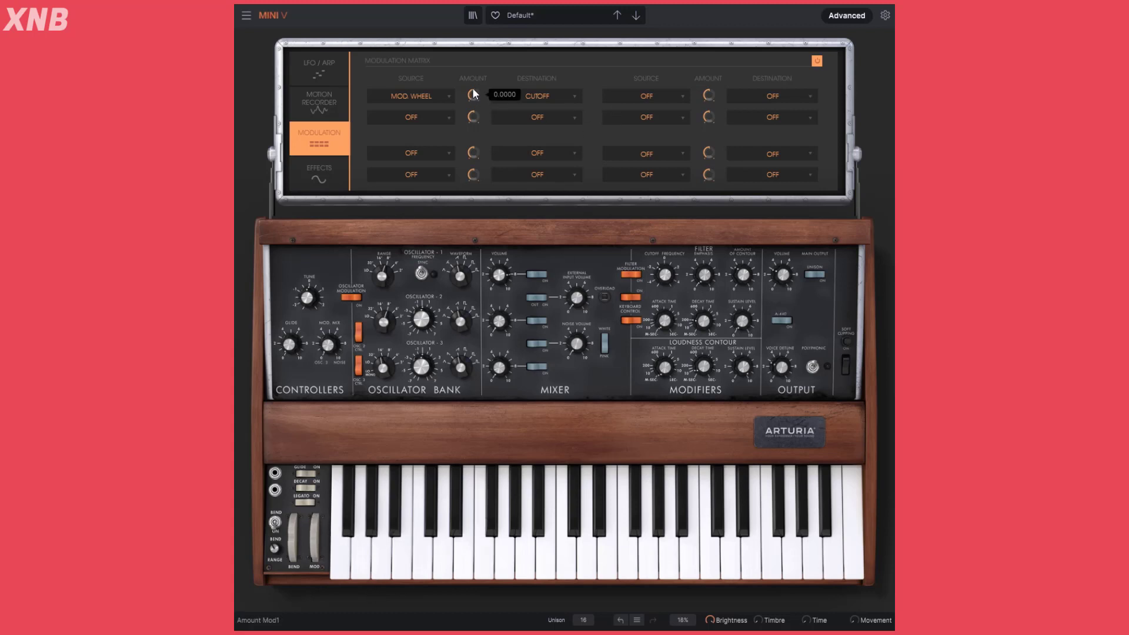
mouse_move(473, 91)
left_click_drag(473, 91, 474, 92)
mouse_move(318, 553)
mouse_move(318, 553)
left_mouse_down()
mouse_move(315, 517)
mouse_move(314, 556)
left_mouse_up()
Step: Adjust the filter cutoff frequency, raise the first modulation slot's amount and sweep the mod wheel through its range
left_click_drag(665, 275, 665, 271)
left_click_drag(315, 549, 314, 536)
left_click_drag(479, 96, 479, 96)
left_click_drag(319, 538, 319, 560)
left_click_drag(318, 560, 319, 538)
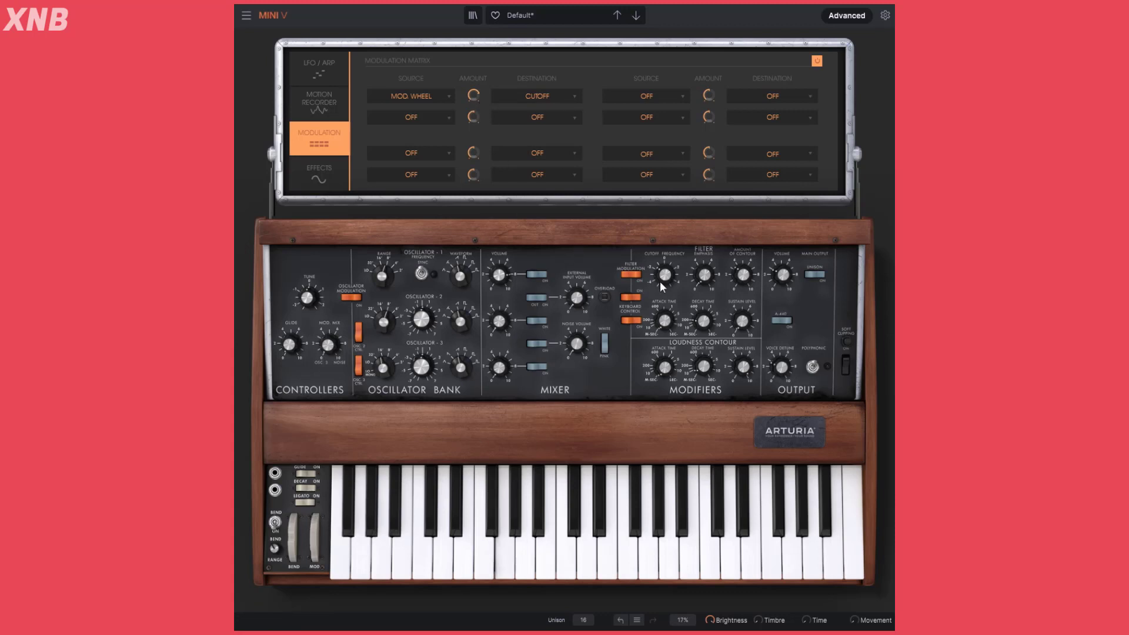
Step: Try a negative amount in the first modulation slot and sweep the mod wheel down and up
left_click_drag(665, 275, 665, 276)
mouse_move(318, 543)
left_mouse_down()
mouse_move(318, 556)
mouse_move(318, 536)
left_mouse_up()
left_click_drag(465, 98, 464, 117)
left_click_drag(314, 554, 313, 573)
mouse_move(316, 565)
left_click_drag(316, 565, 316, 518)
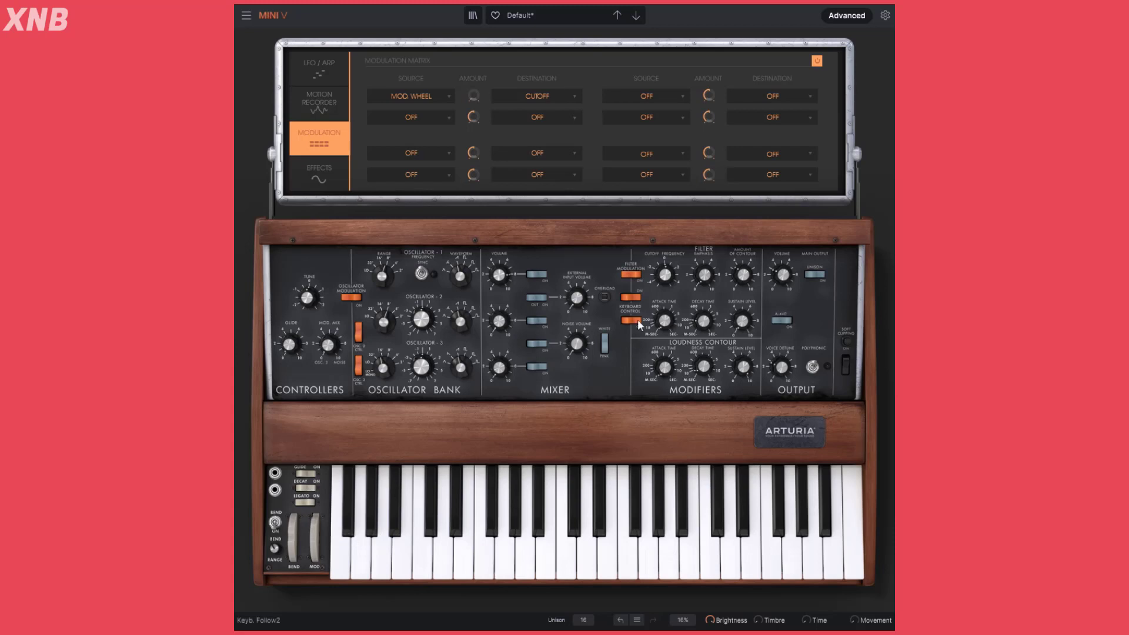
Step: Lower the filter cutoff frequency and return the first modulation slot's amount to its centre position
mouse_move(670, 270)
left_click_drag(668, 272, 668, 292)
left_click_drag(476, 99, 483, 141)
Step: Resize the synth window to 80%
left_click(247, 17)
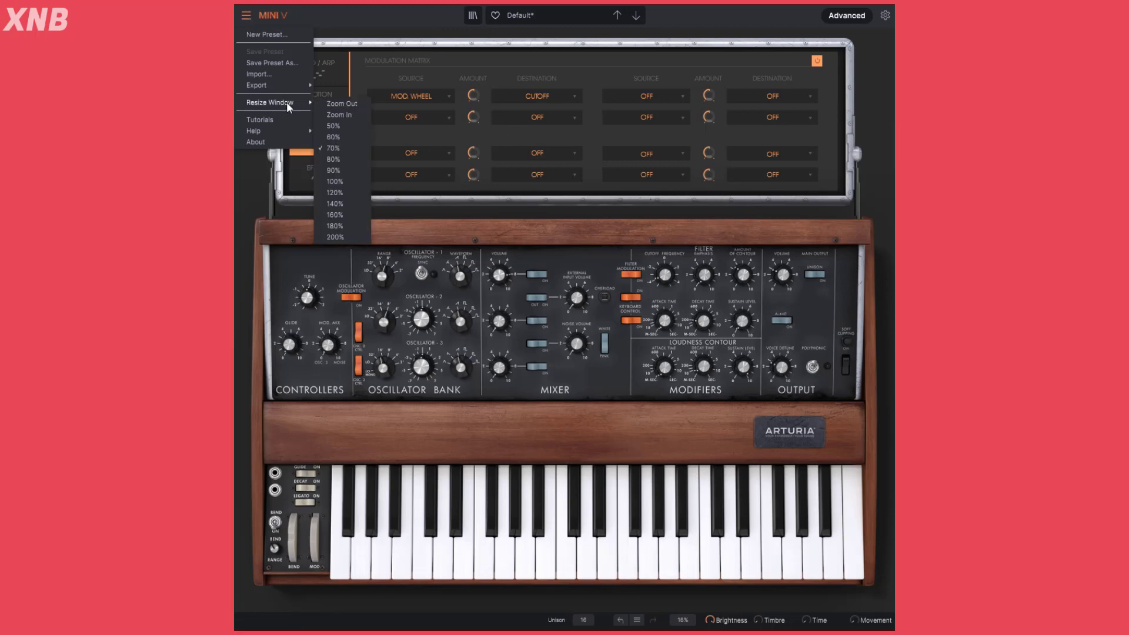
mouse_move(299, 101)
left_click(338, 159)
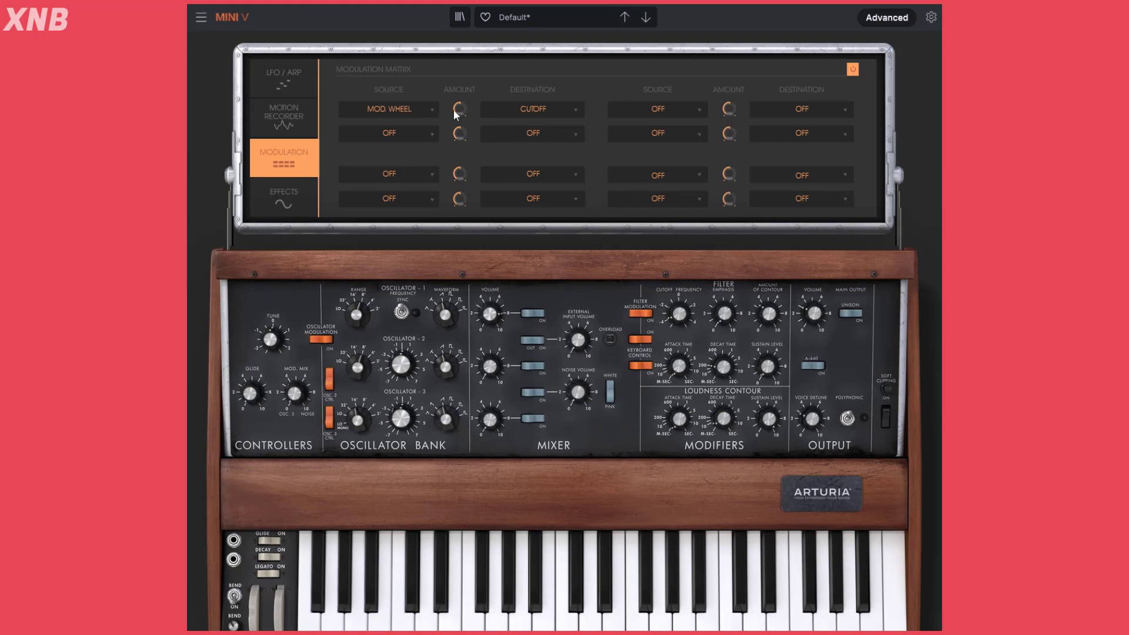
Step: Raise the first modulation slot's amount to 0.5220 and test it by sweeping the mod wheel
mouse_move(460, 110)
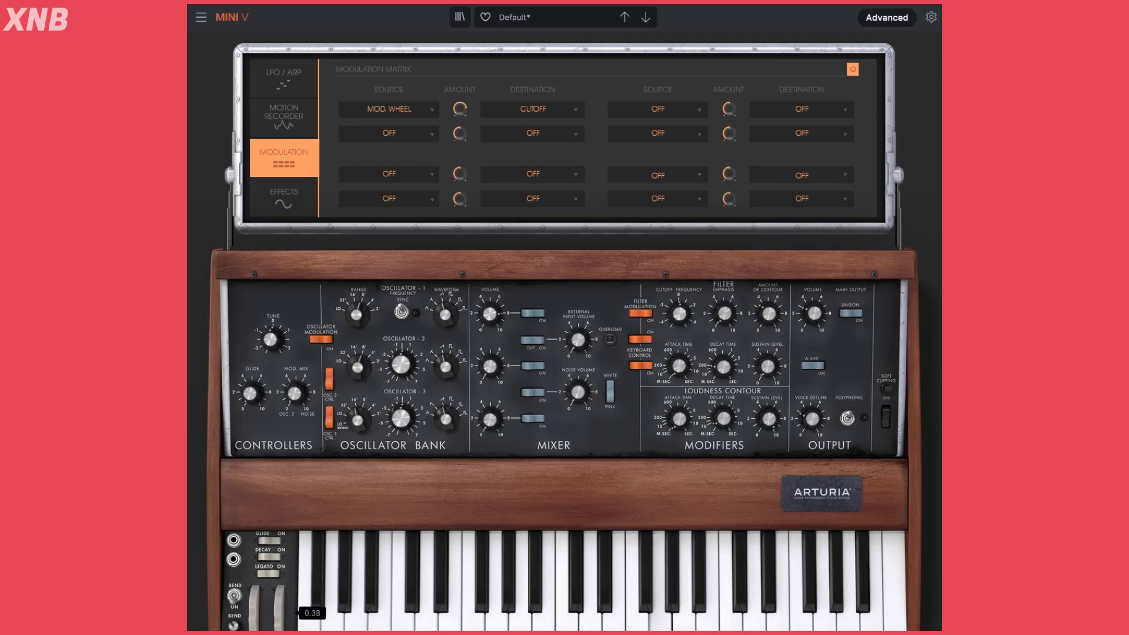
left_click_drag(277, 618, 276, 589)
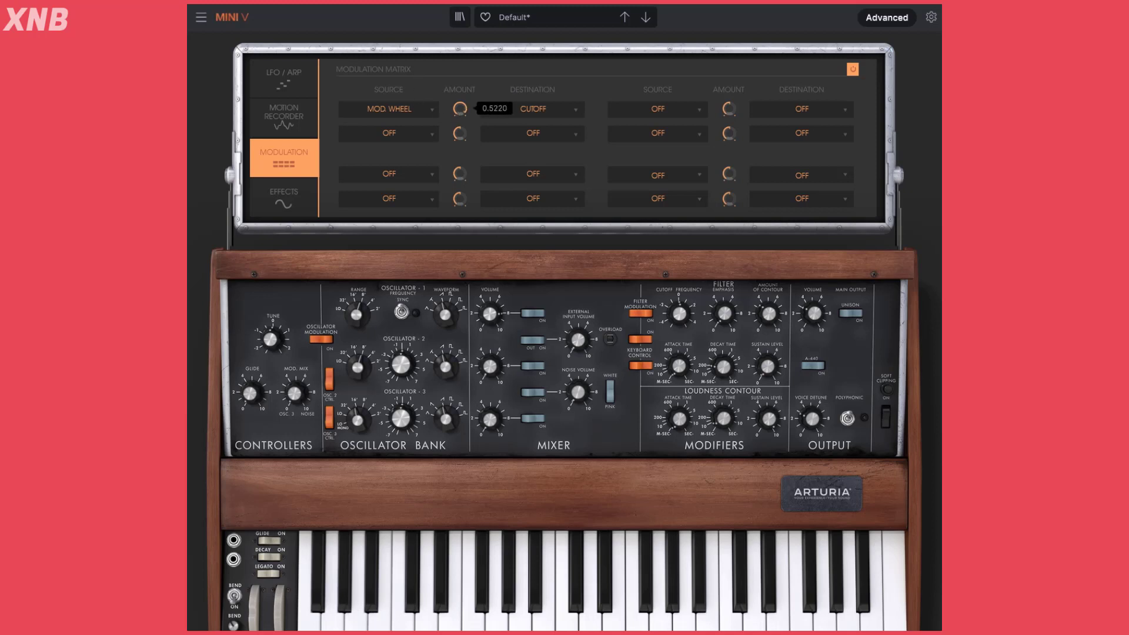
Step: Route the Mod. Wheel to Emphasis in the second modulation slot
left_click(389, 130)
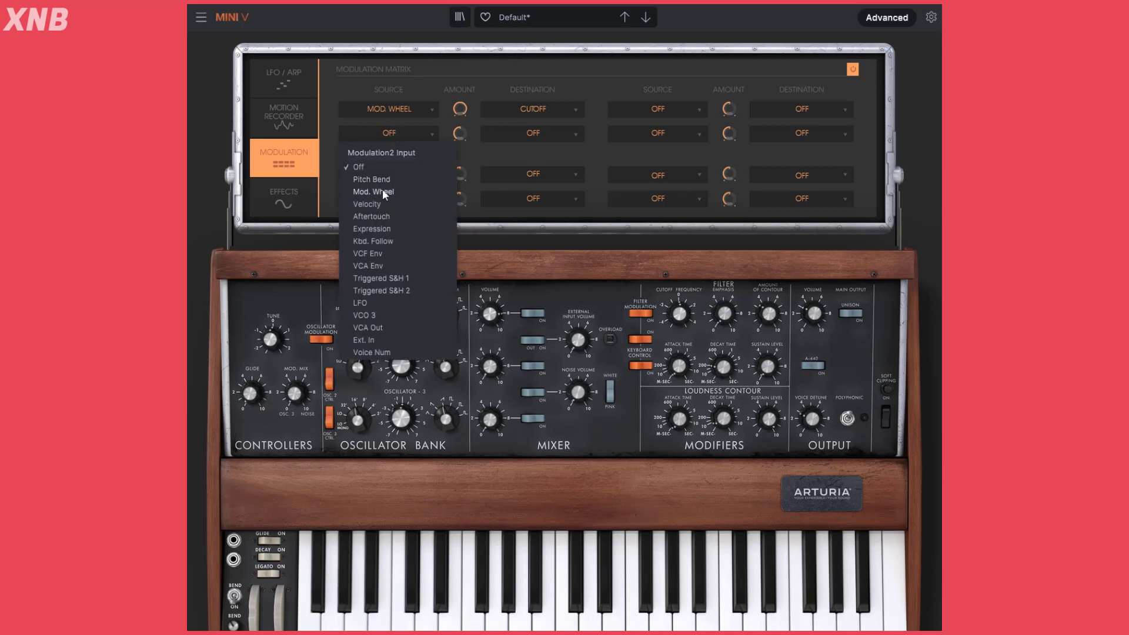
left_click(385, 192)
left_click(532, 137)
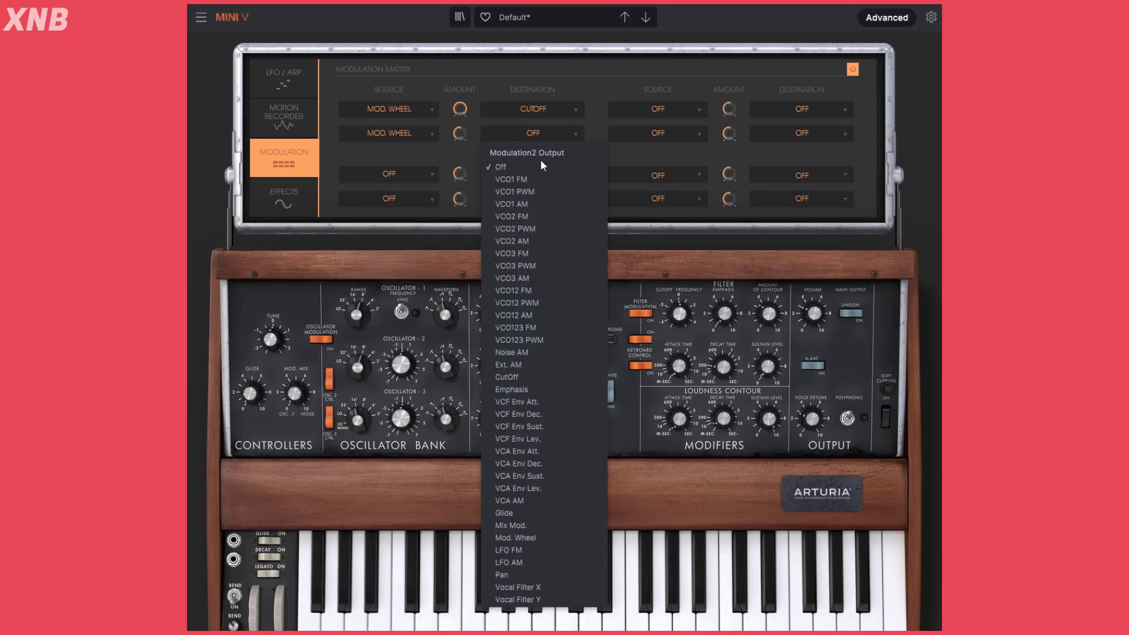
left_click(511, 390)
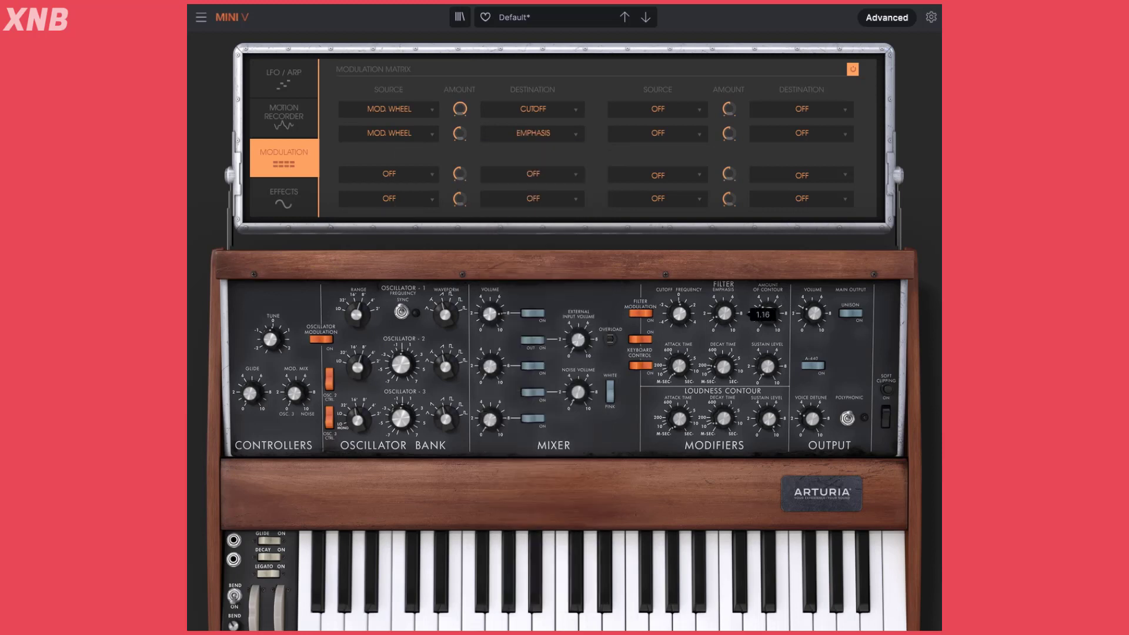
Step: Adjust the filter emphasis and raise the second modulation slot's amount, testing the result with the mod wheel
mouse_move(725, 316)
left_mouse_down()
mouse_move(680, 304)
mouse_move(724, 314)
left_mouse_up()
left_click_drag(282, 587, 281, 589)
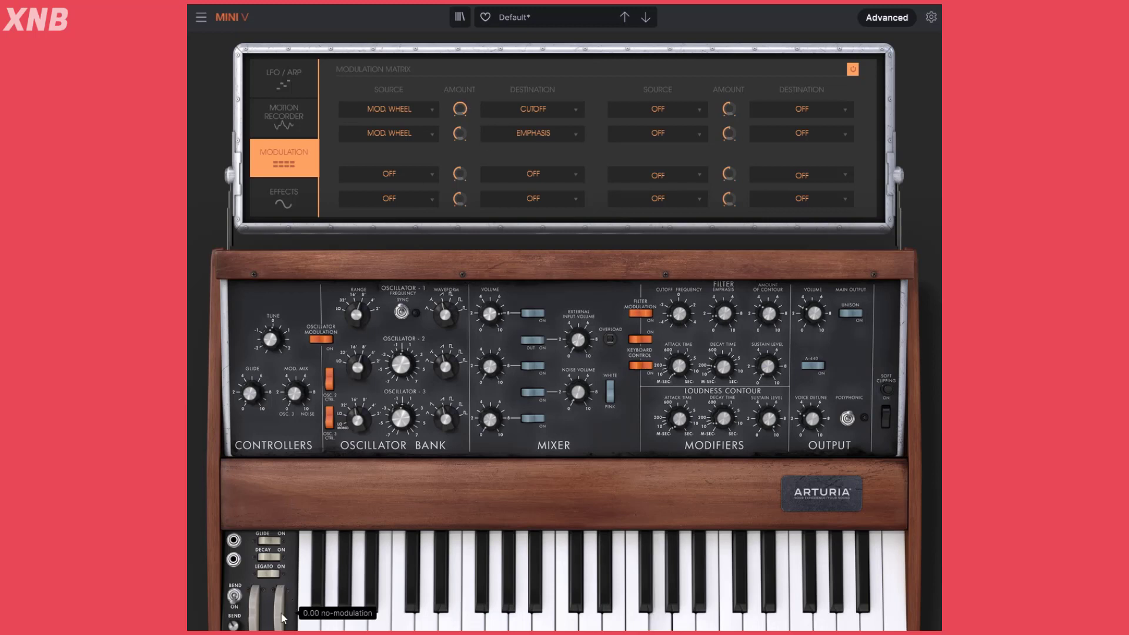
mouse_move(281, 617)
left_mouse_down()
mouse_move(282, 585)
mouse_move(282, 618)
mouse_move(279, 600)
left_mouse_up()
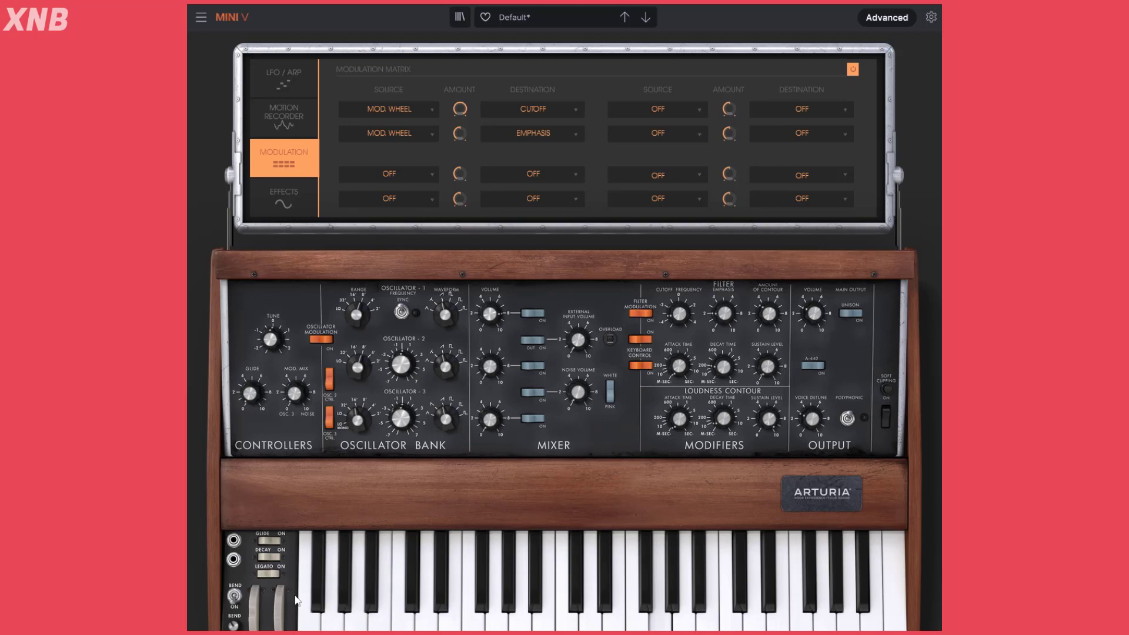
left_click_drag(462, 131, 462, 76)
mouse_move(283, 628)
left_mouse_down()
mouse_move(279, 595)
mouse_move(280, 628)
left_mouse_up()
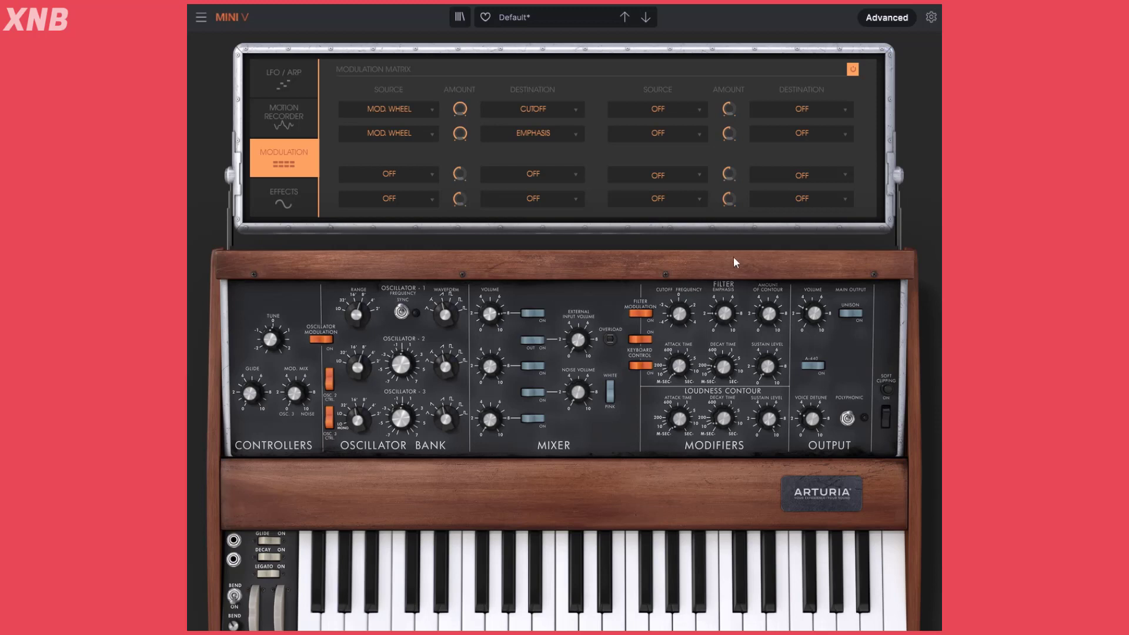
Step: Set the source of the third modulation slot to VCF Env
left_click(409, 174)
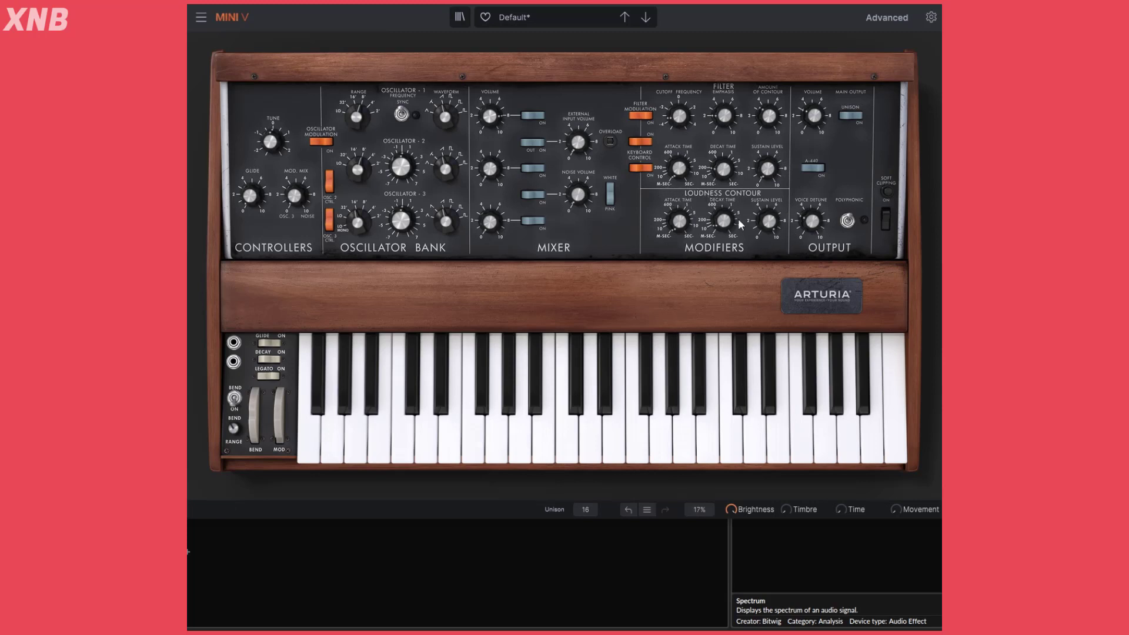
left_click(887, 17)
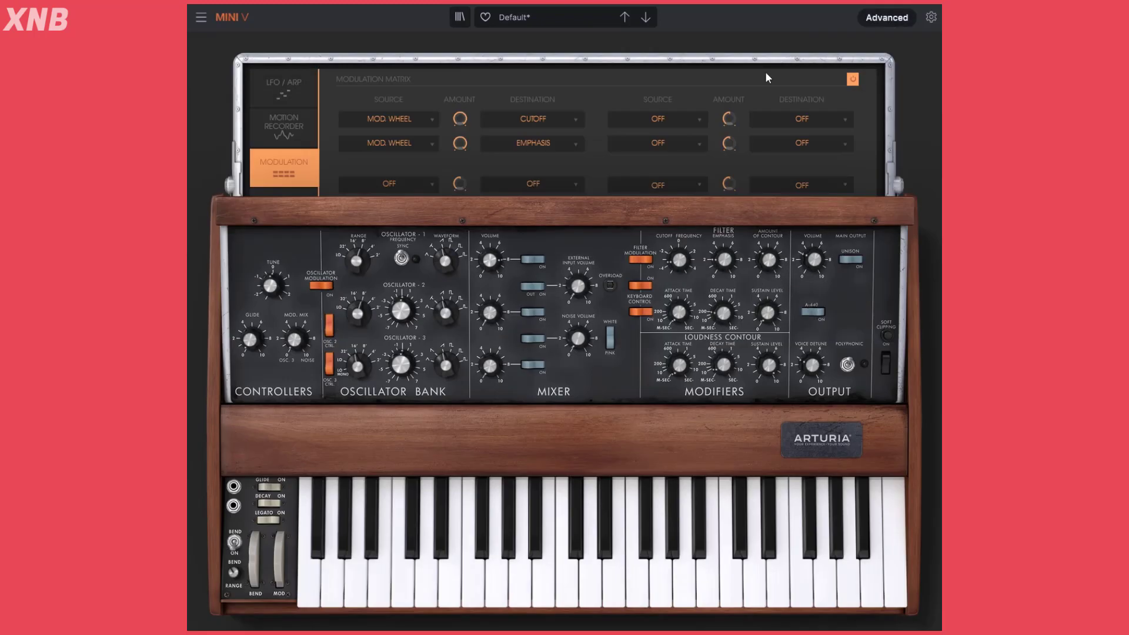
left_click(412, 176)
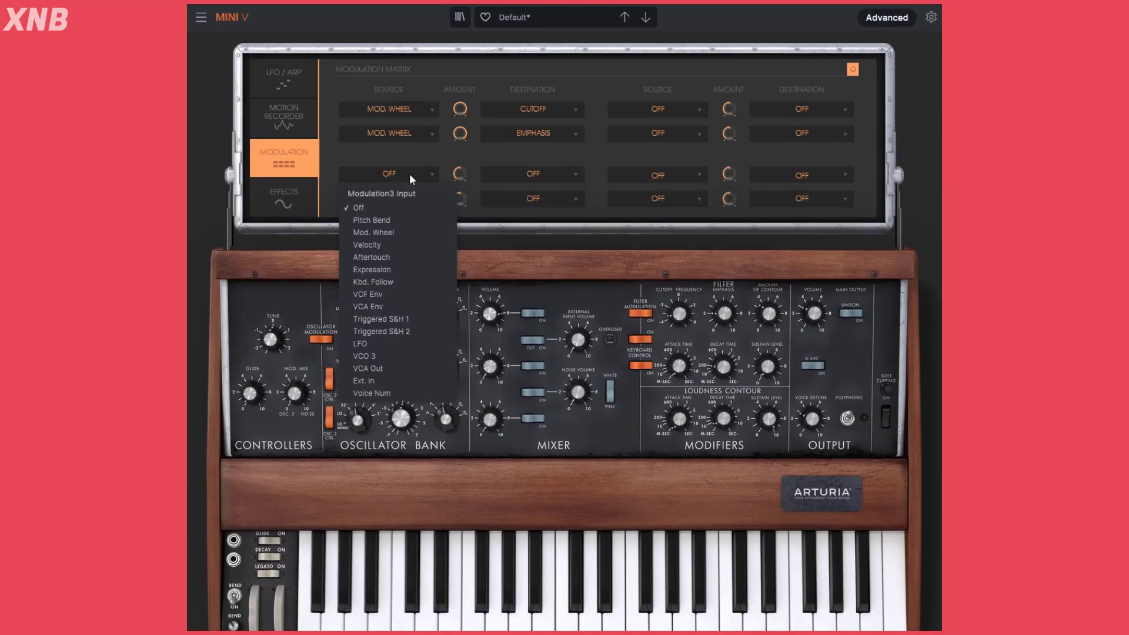
left_click(682, 364)
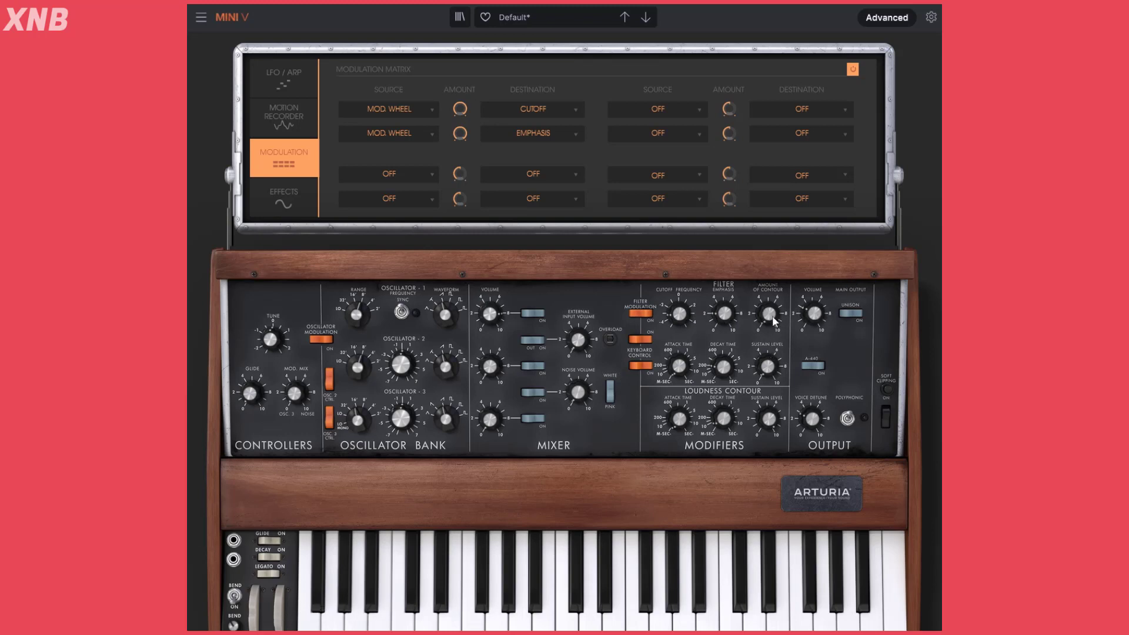
left_click(426, 174)
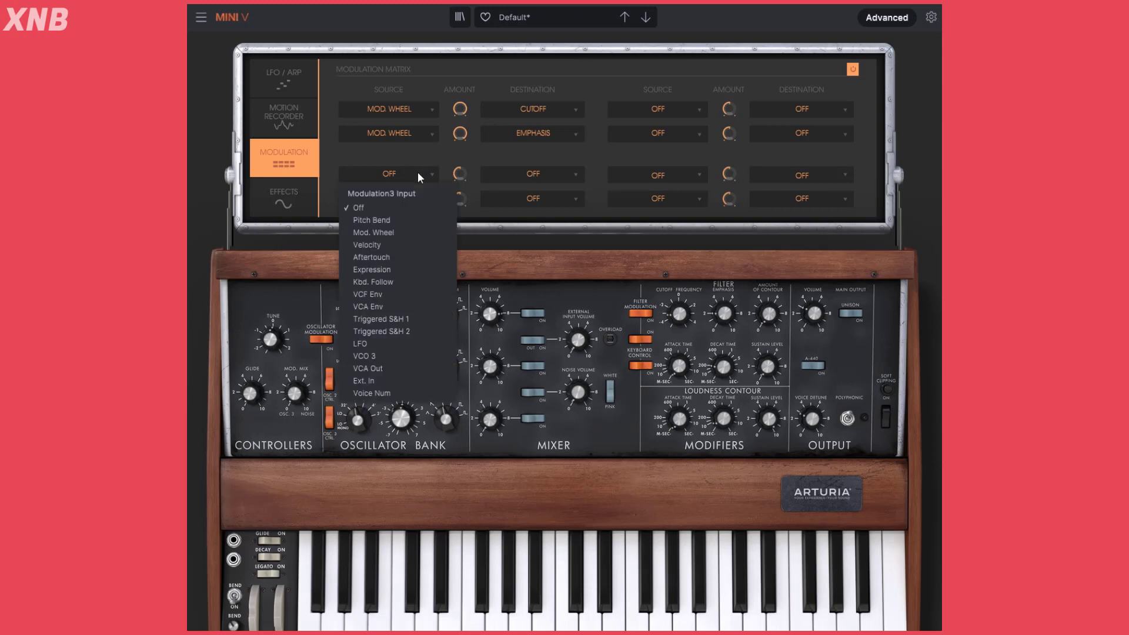
left_click(378, 294)
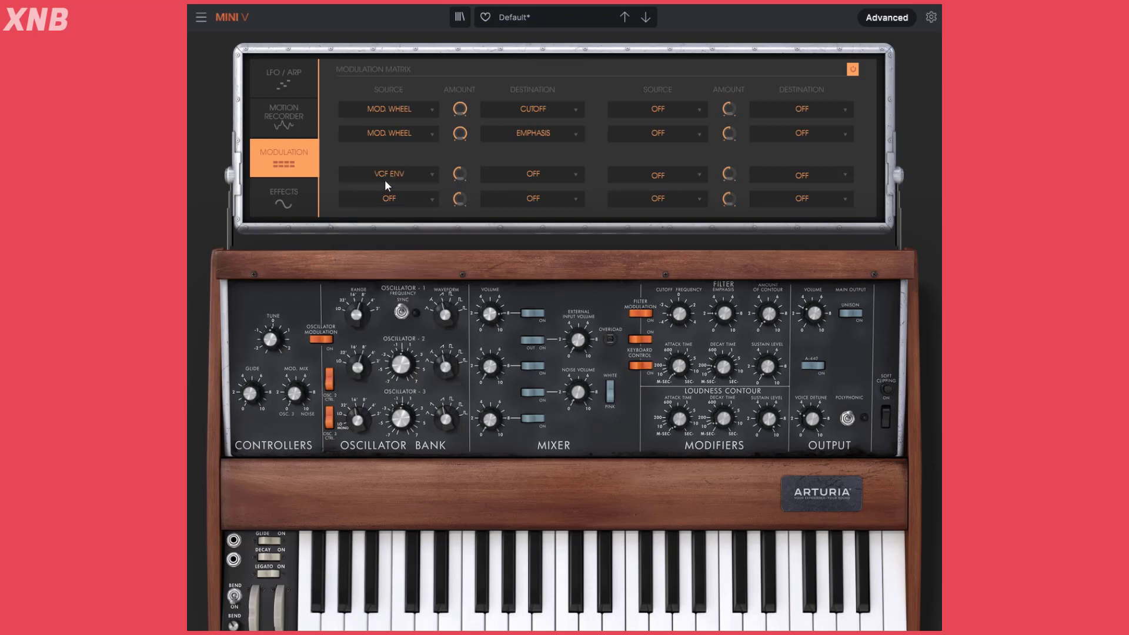
Step: Check the square-wave width setting of oscillator 1's waveform and reopen the advanced section
left_click(538, 175)
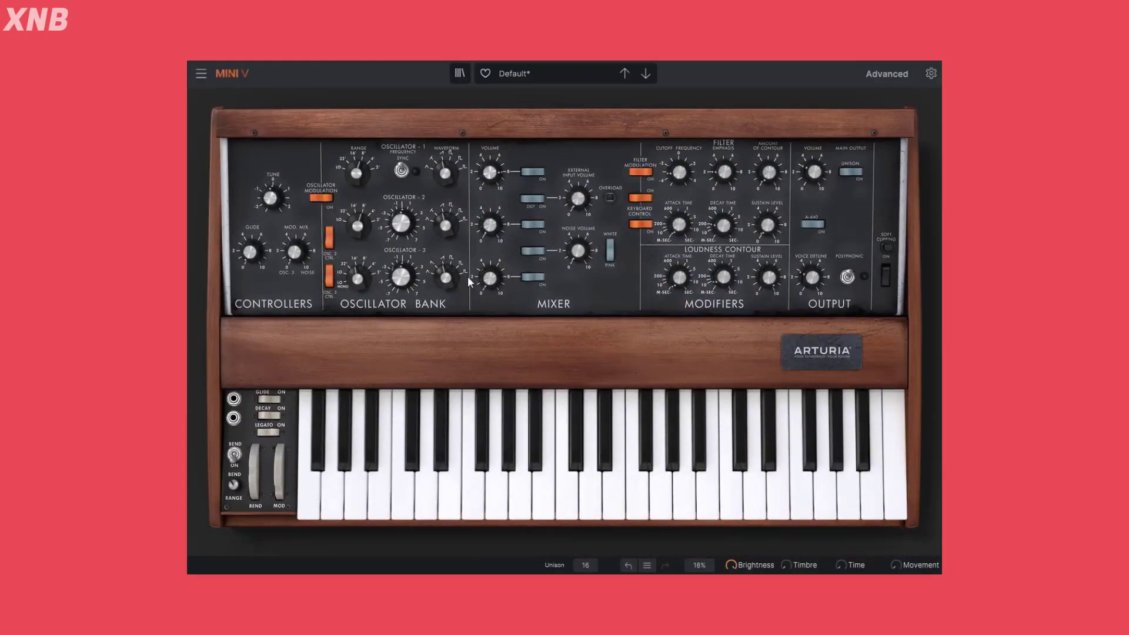
left_click(451, 178)
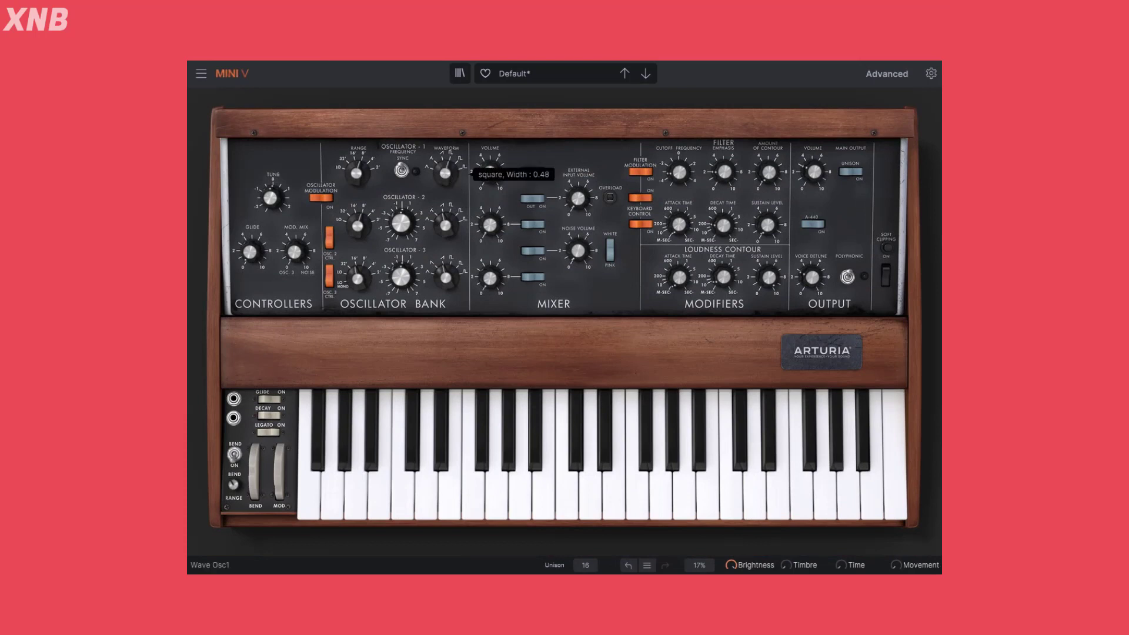
mouse_move(451, 178)
left_mouse_down()
mouse_move(452, 118)
mouse_move(452, 236)
mouse_move(451, 119)
mouse_move(452, 177)
left_mouse_up()
left_click(895, 78)
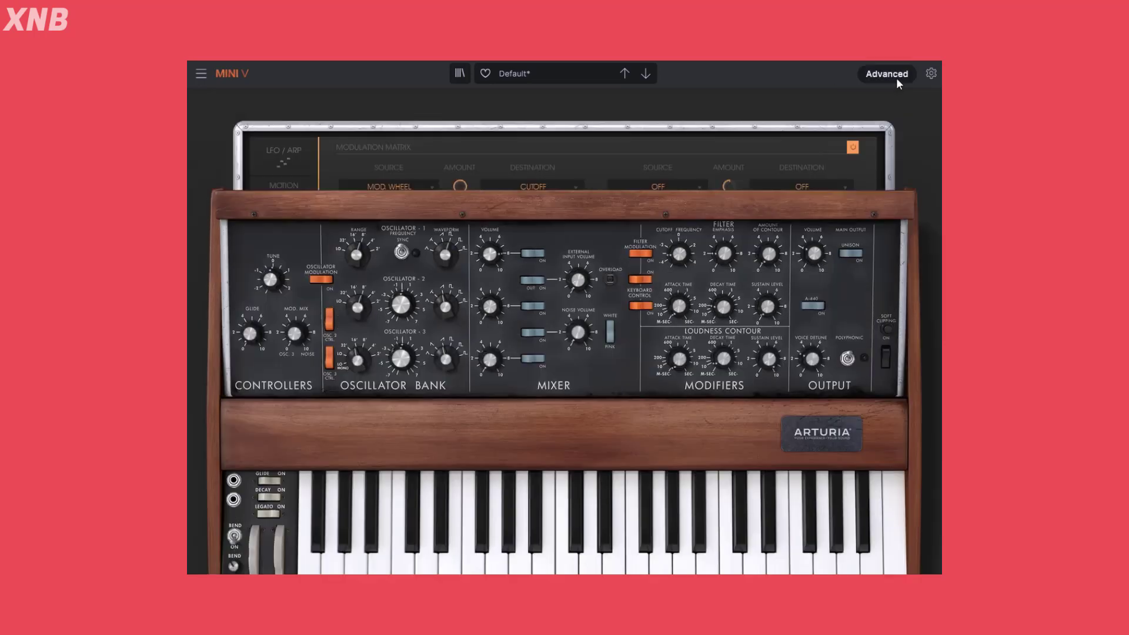
Step: Set the destination of the third modulation slot to VCO1 FM
left_click(378, 221)
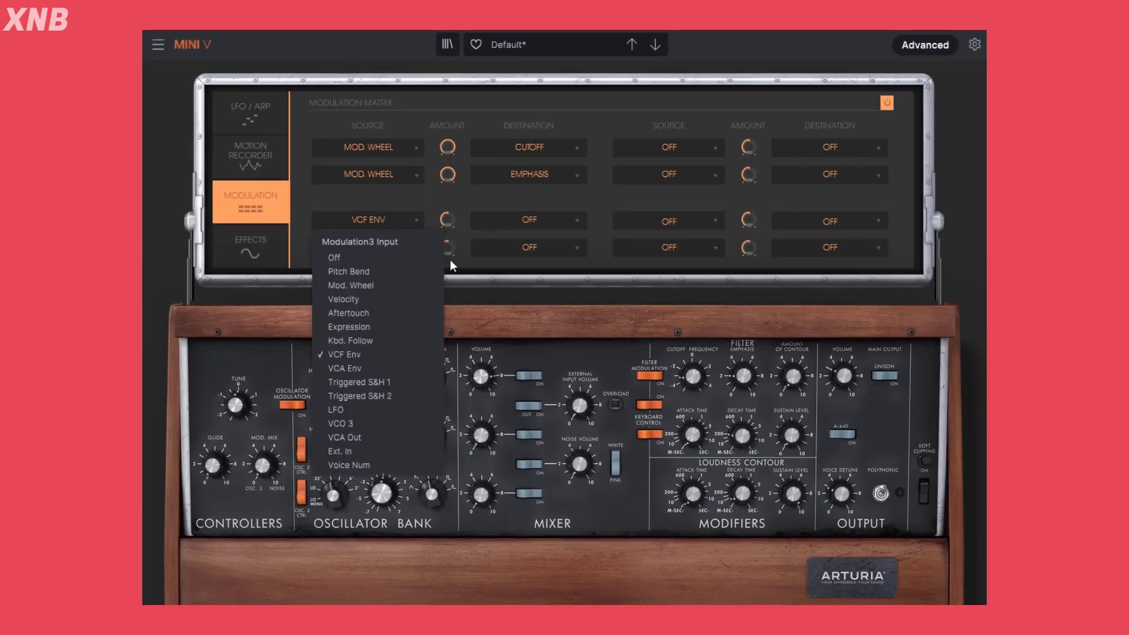
left_click(553, 218)
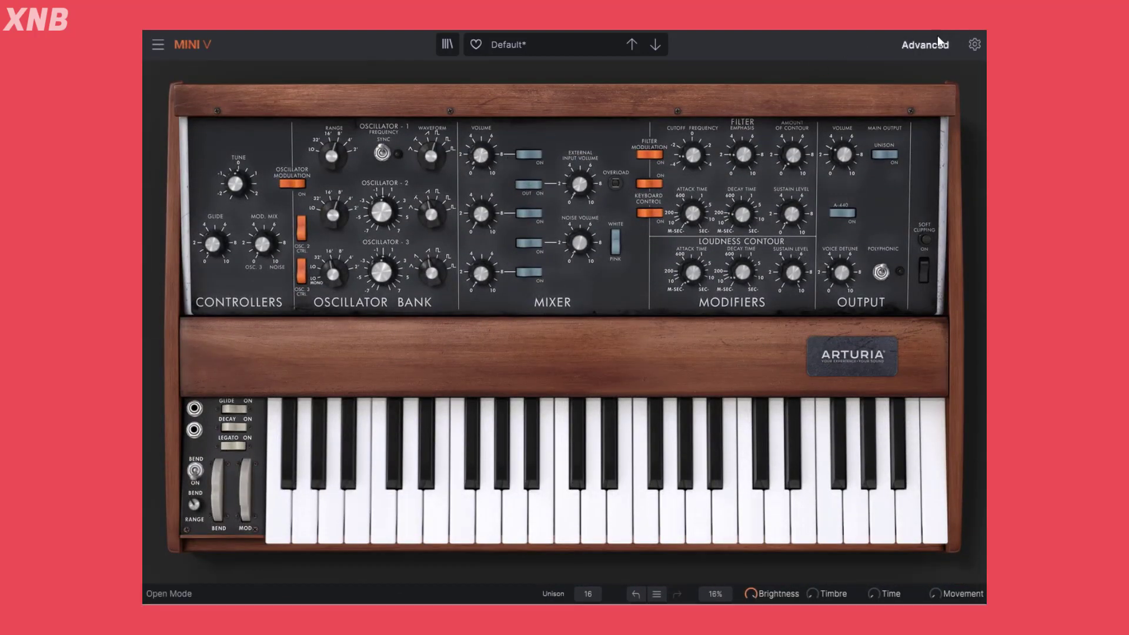
left_click(925, 45)
left_click(540, 219)
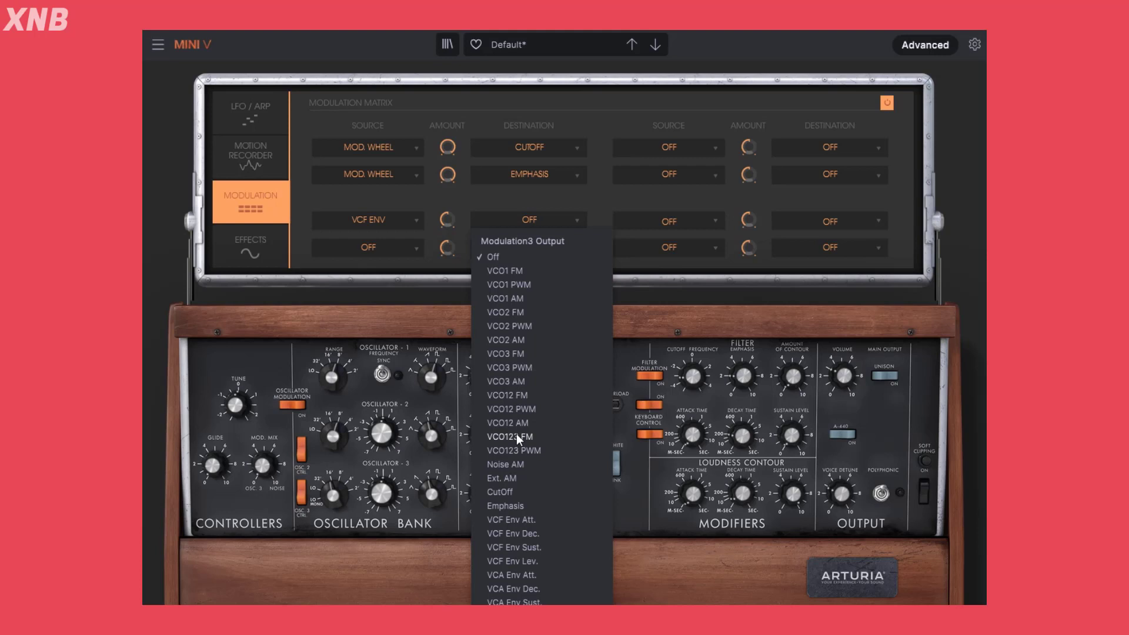
left_click(387, 202)
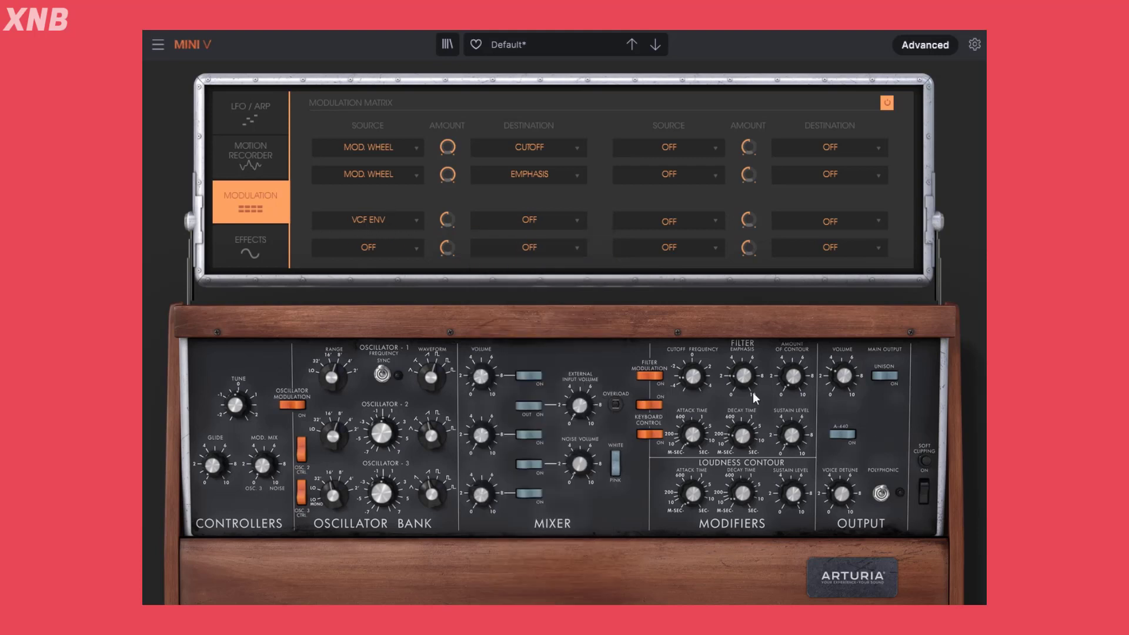
left_click(553, 221)
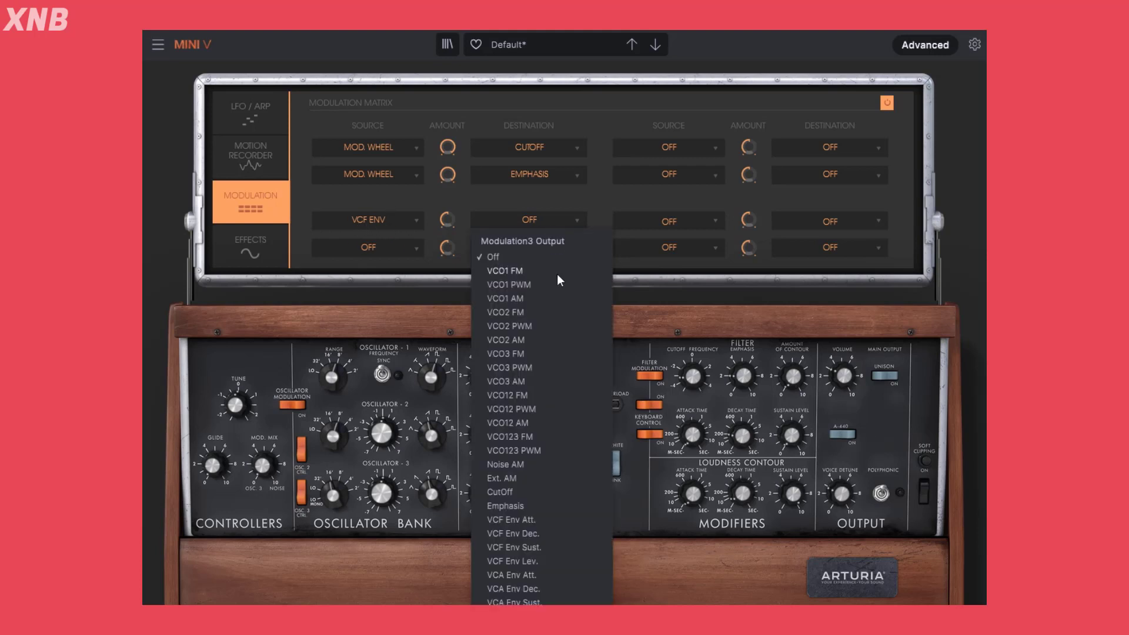
left_click(509, 272)
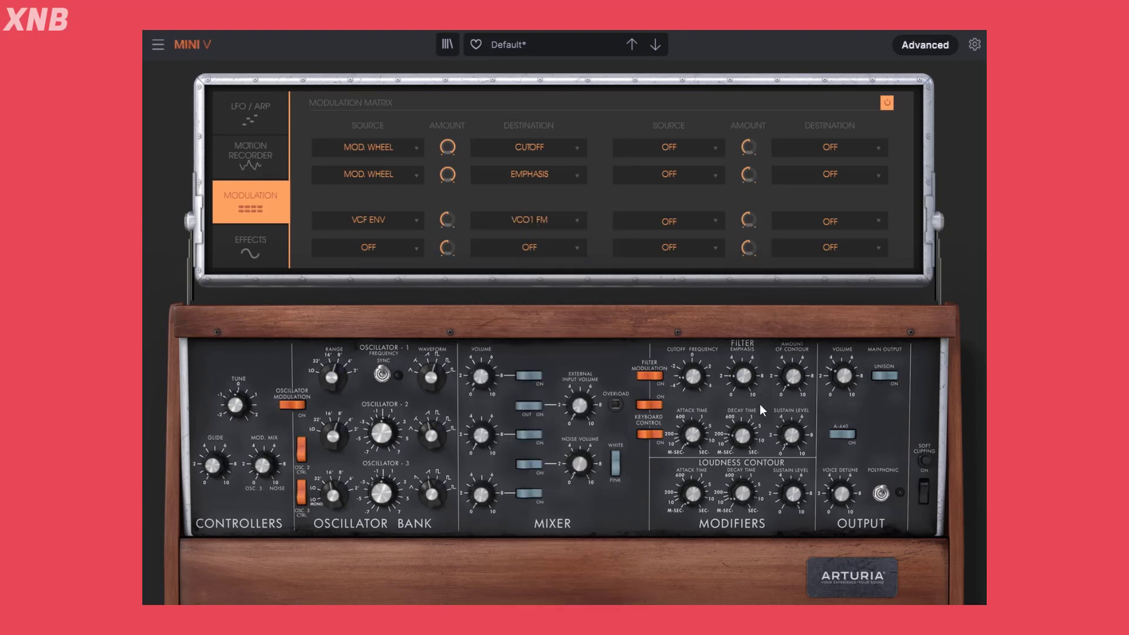
Step: Adjust the third modulation slot's amount and oscillator 1's mixer volume to try the filter envelope's pitch modulation
left_click_drag(696, 433, 794, 430)
mouse_move(731, 442)
left_click_drag(446, 220, 445, 213)
left_click_drag(482, 376, 483, 342)
mouse_move(451, 216)
Step: Set the source of the fourth modulation slot to LFO
left_click(380, 249)
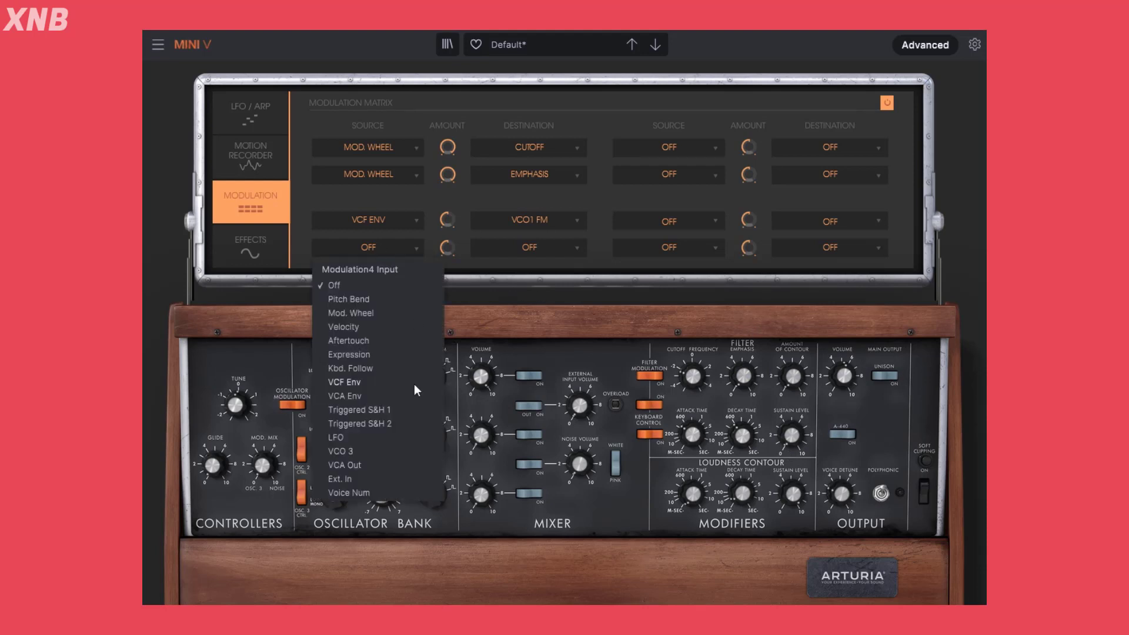
left_click(553, 273)
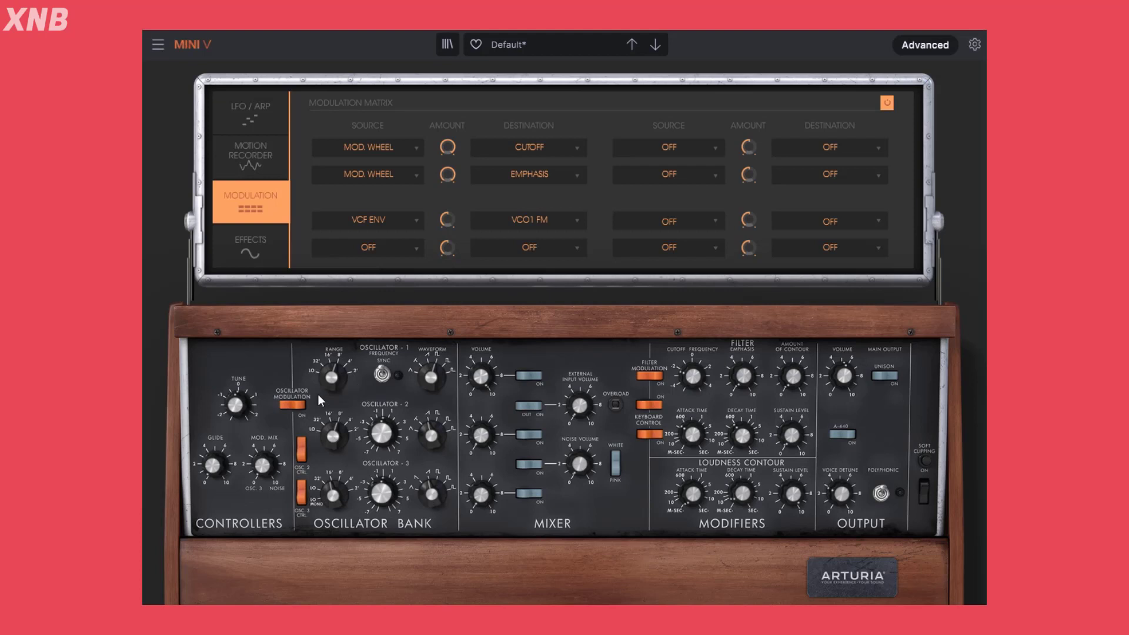
left_click(390, 244)
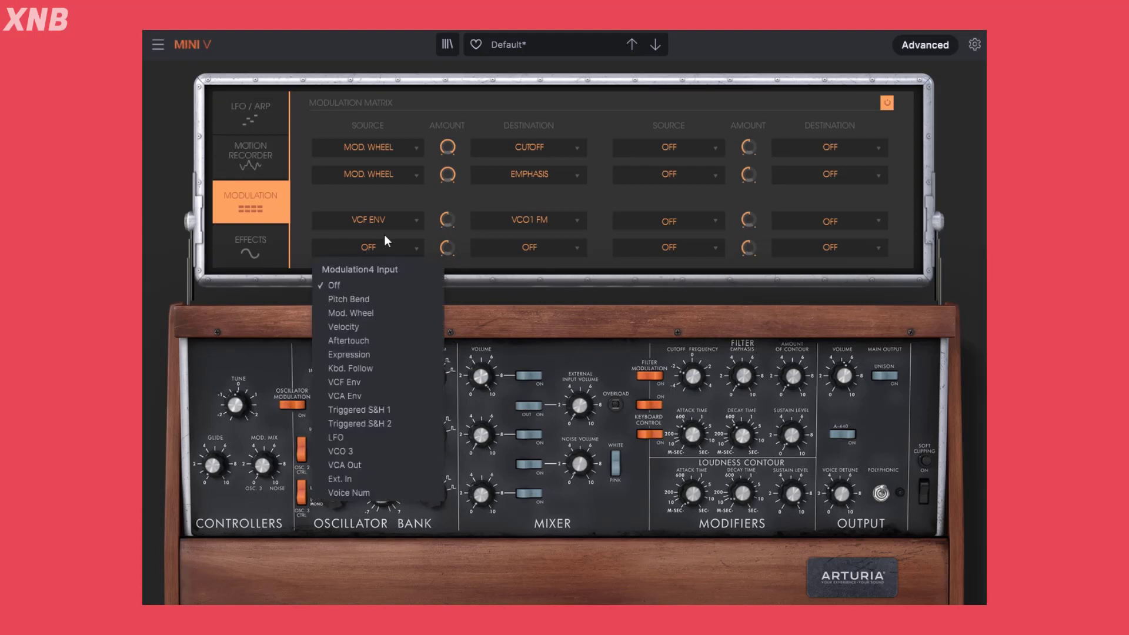
left_click(340, 436)
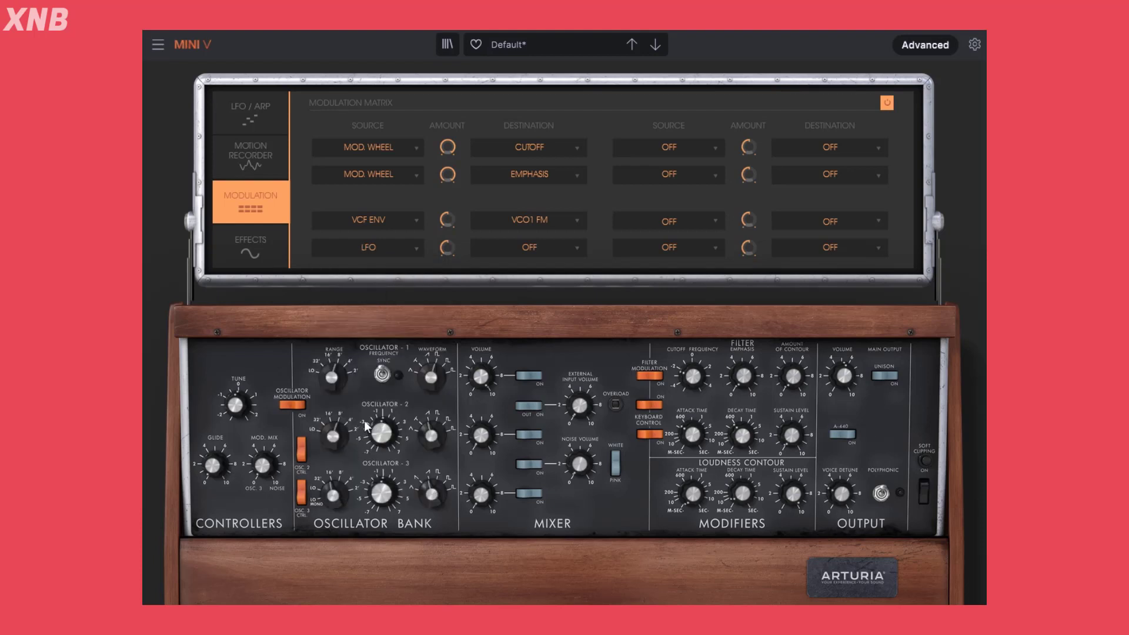
left_click(373, 249)
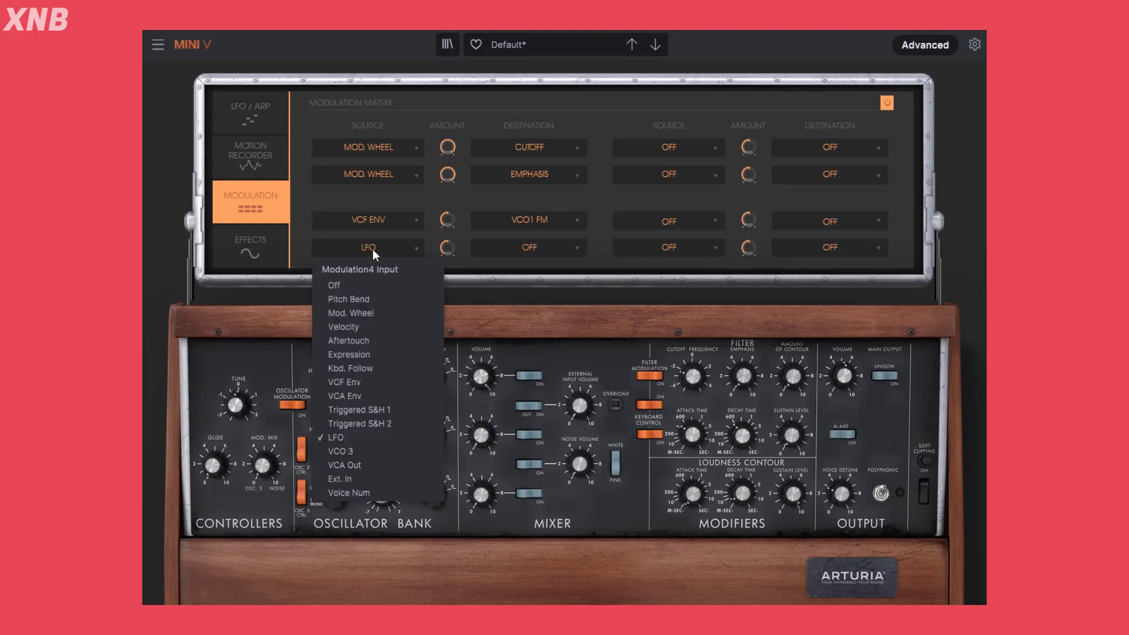
left_click(249, 114)
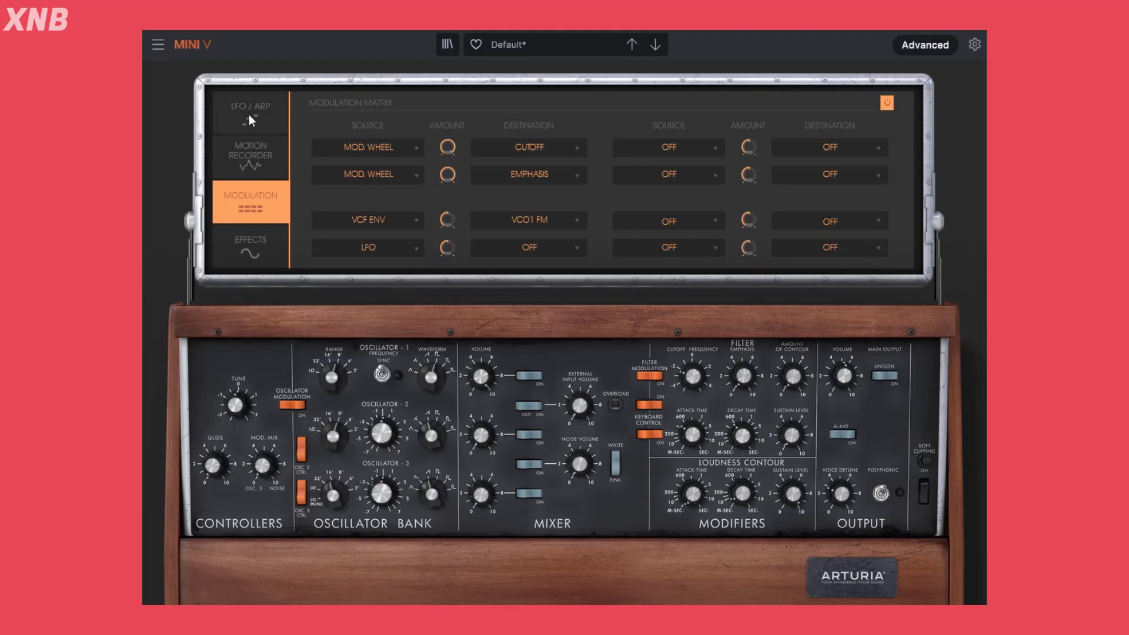
Step: Try the descending sawtooth and square LFO waves, restore the sine wave and return to the modulation matrix
left_click(249, 114)
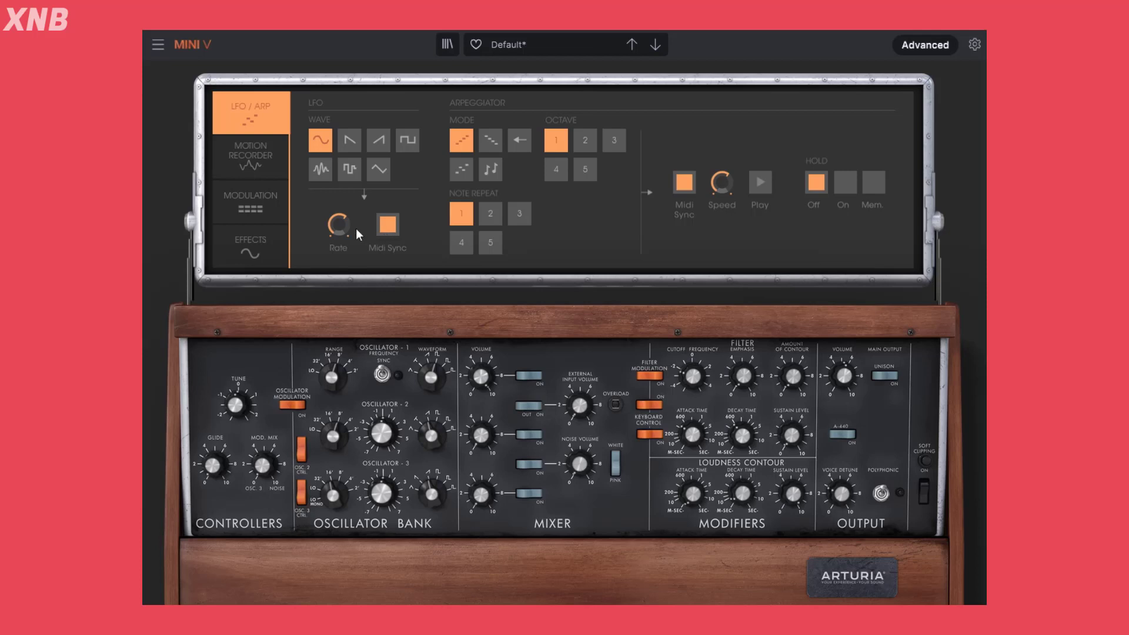
left_click(350, 140)
left_click(407, 140)
left_click(326, 142)
left_click(265, 203)
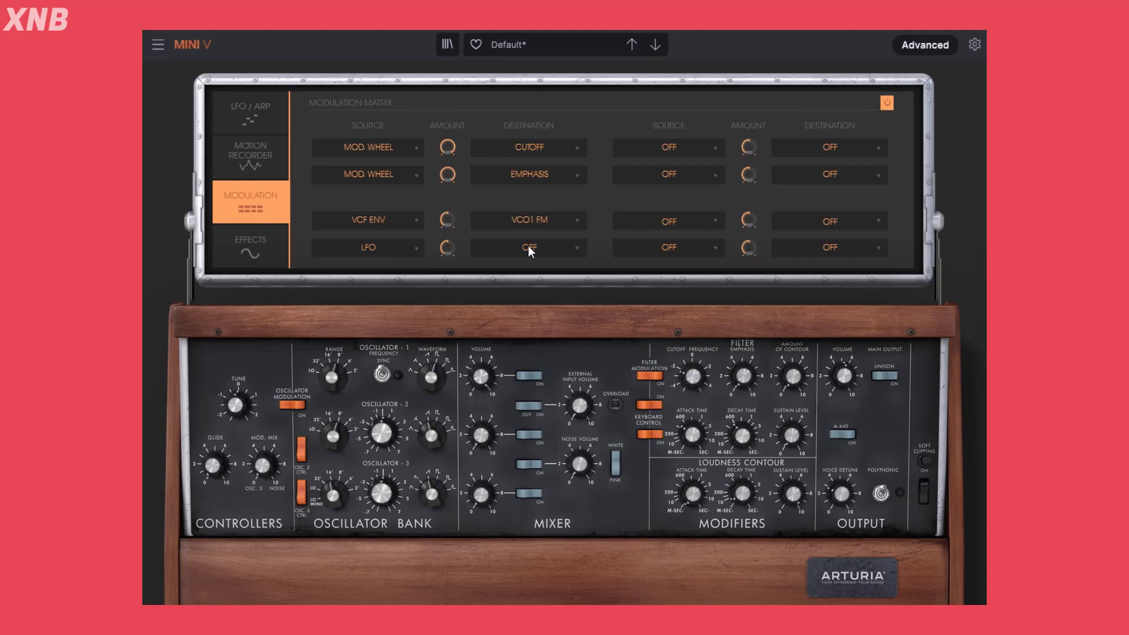
Step: Adjust oscillator 2's mixer volume and frequency, and check the waveform settings of oscillators 1 and 2
mouse_move(484, 435)
left_mouse_down()
mouse_move(483, 462)
mouse_move(483, 435)
left_mouse_up()
left_click_drag(387, 436, 386, 434)
left_click_drag(437, 379, 437, 379)
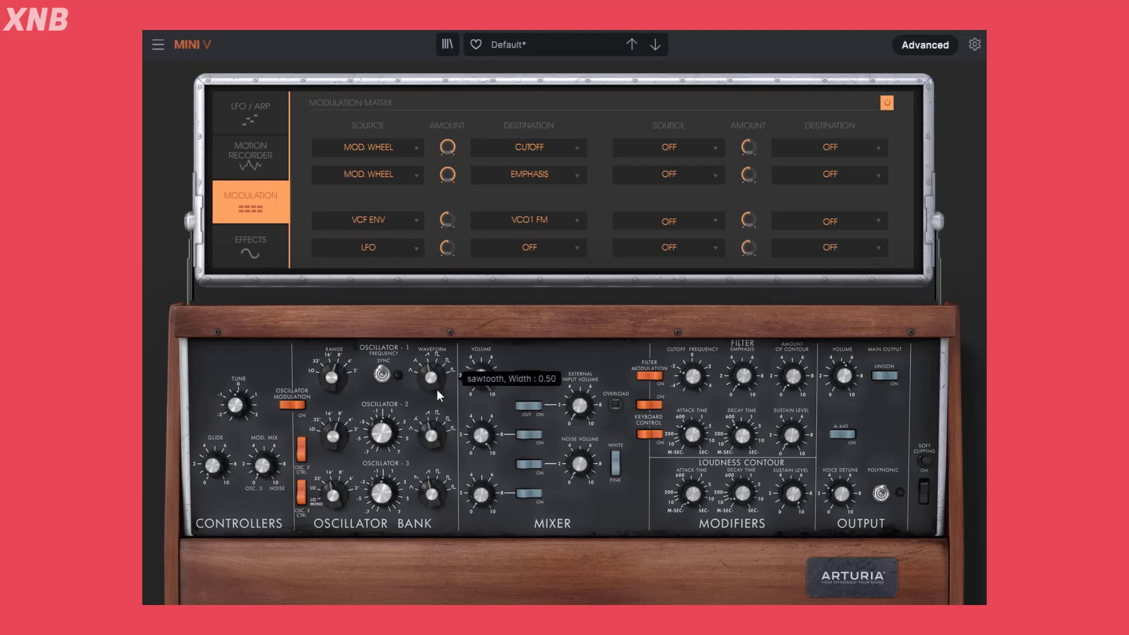
mouse_move(439, 435)
left_click_drag(438, 435, 385, 432)
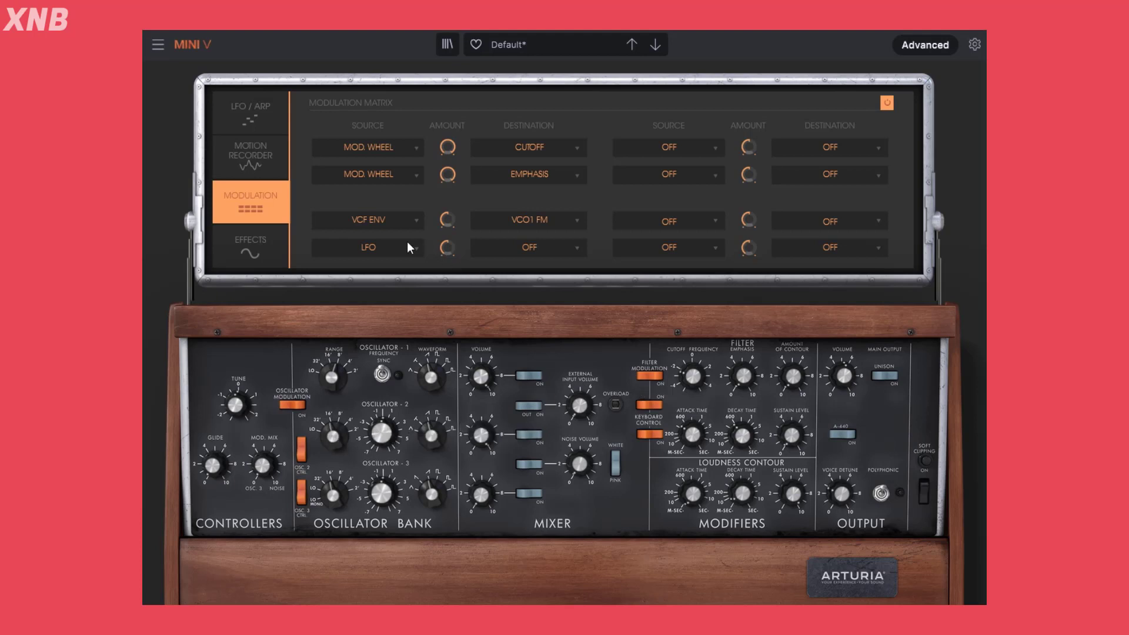
Step: Set the destination of the fourth modulation slot to VCO2 FM and raise its amount
left_click(543, 251)
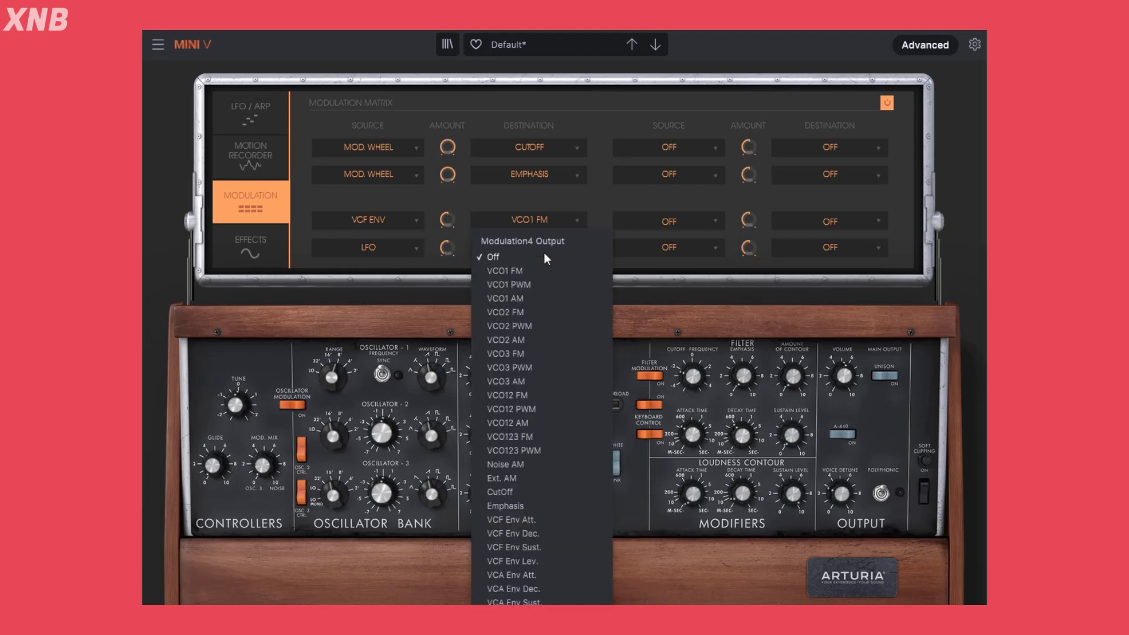
left_click(524, 310)
left_click_drag(449, 245, 448, 247)
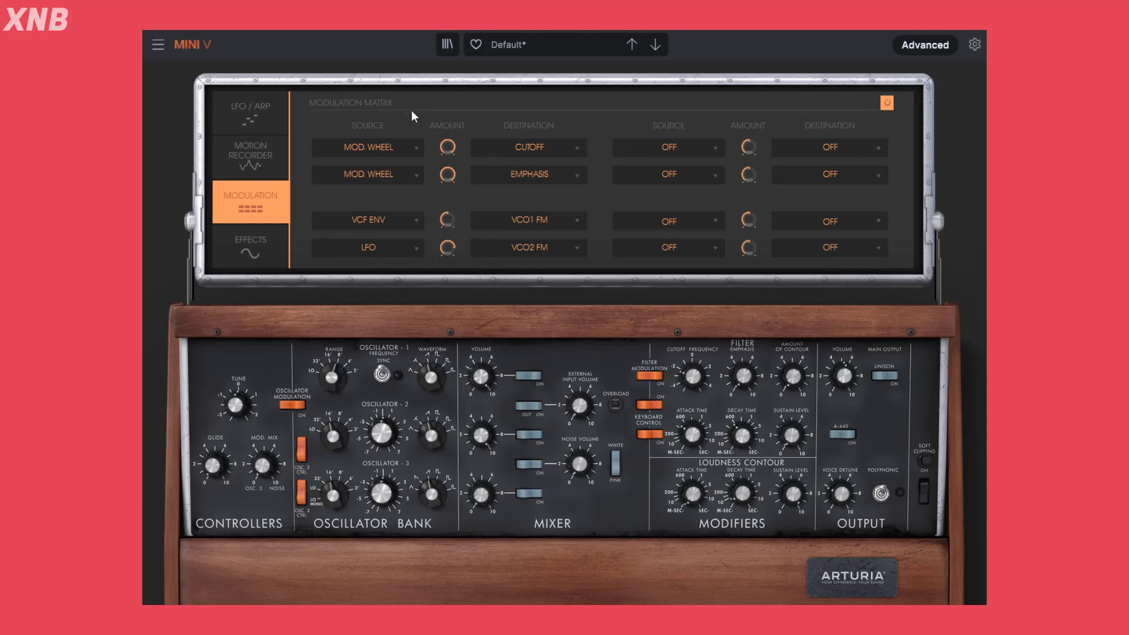
Step: Increase the LFO rate and set the LFO wave to square after trying the descending sawtooth
left_click(252, 116)
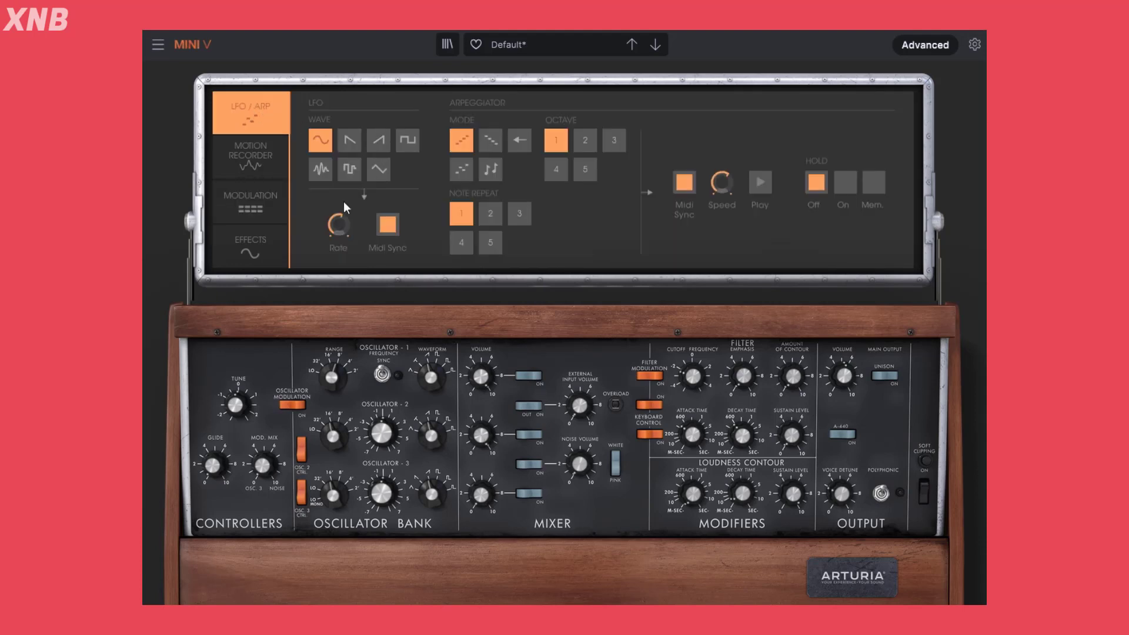
left_click_drag(329, 227, 330, 209)
left_click(351, 146)
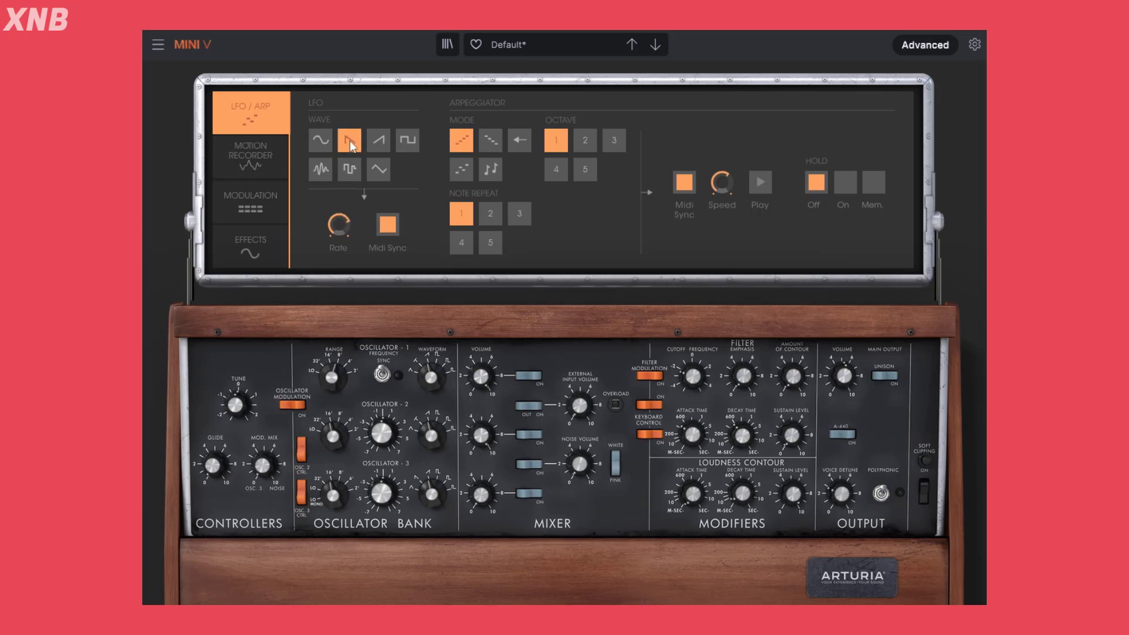
left_click(408, 143)
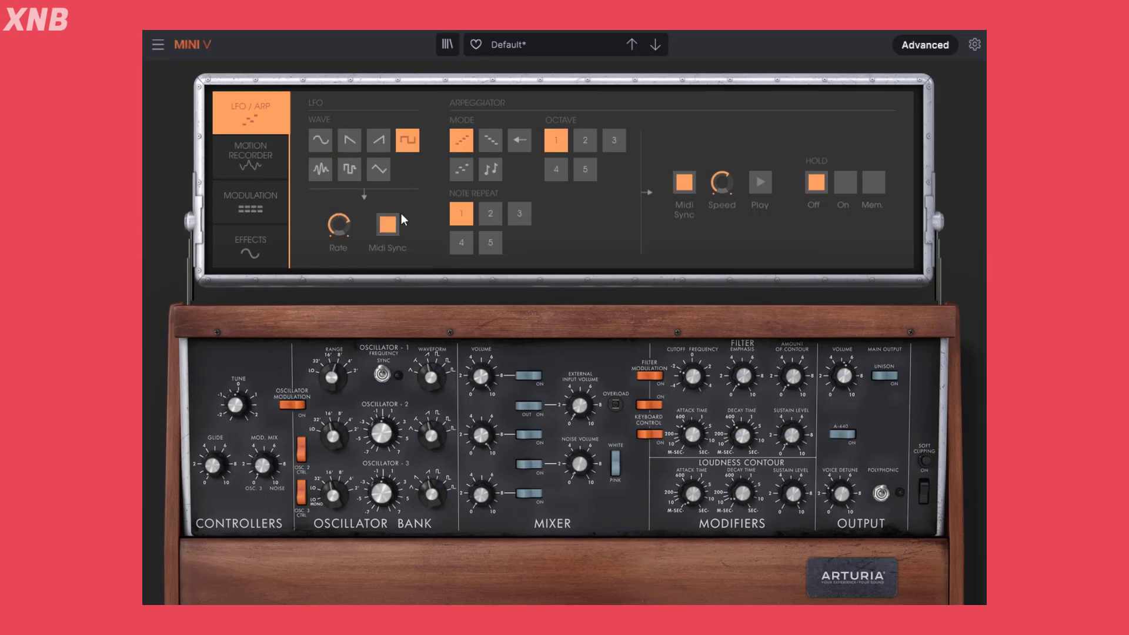
left_click_drag(350, 229, 349, 227)
Step: Return to the modulation matrix and lower the fourth modulation slot's amount
left_click(240, 236)
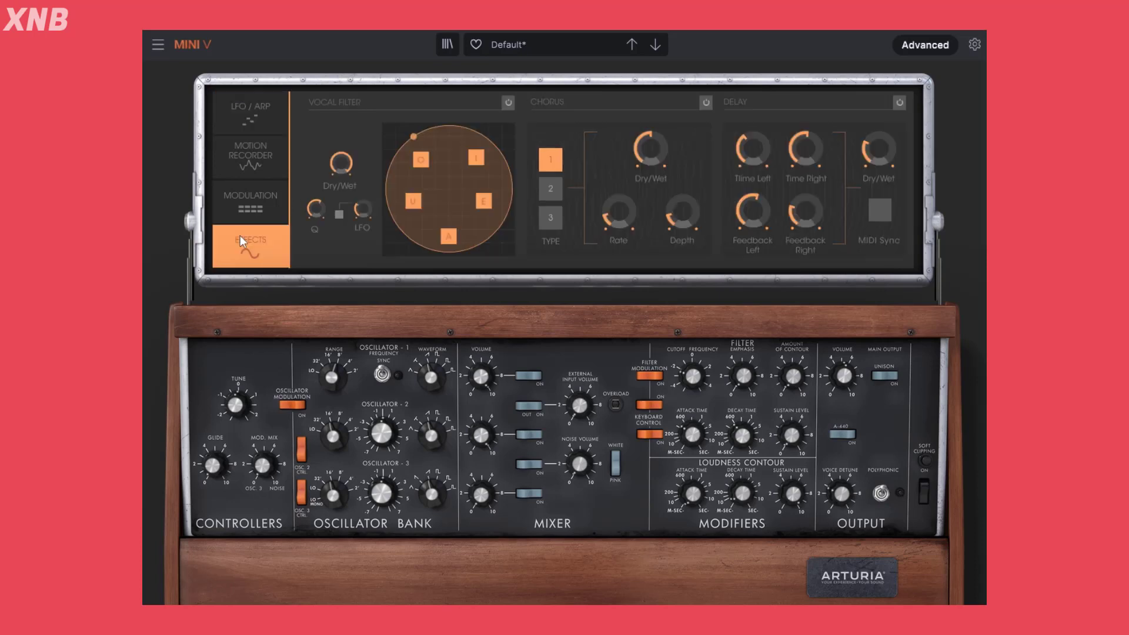
left_click(271, 200)
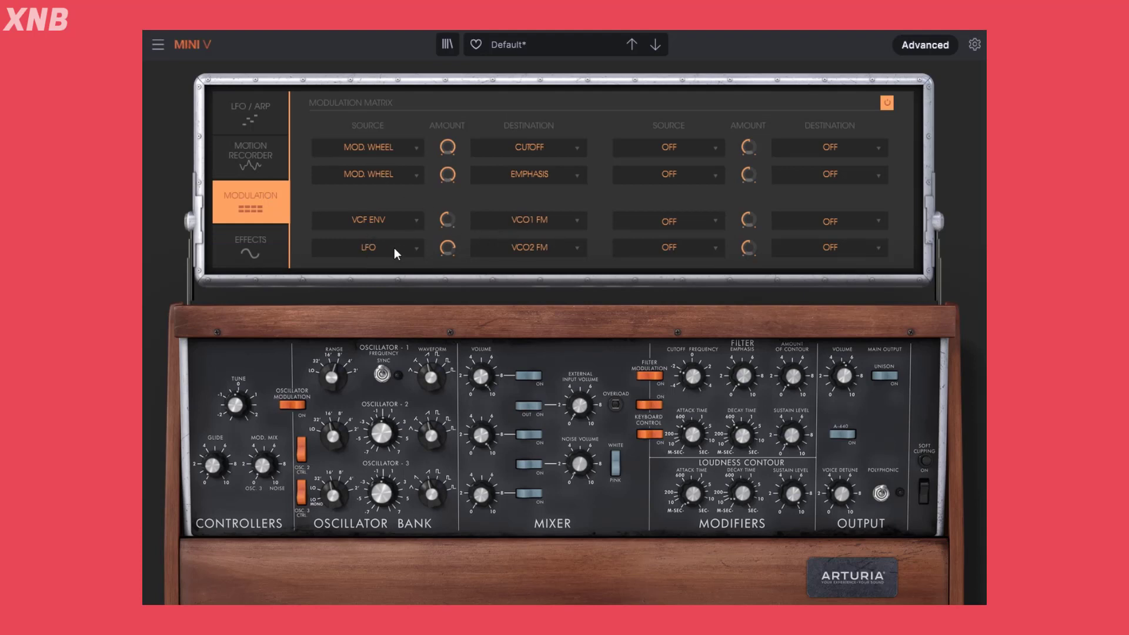
left_click_drag(446, 249, 446, 287)
Step: View the LFO, effects and fourth-slot source options, and reset the fourth modulation slot's amount
left_click(270, 110)
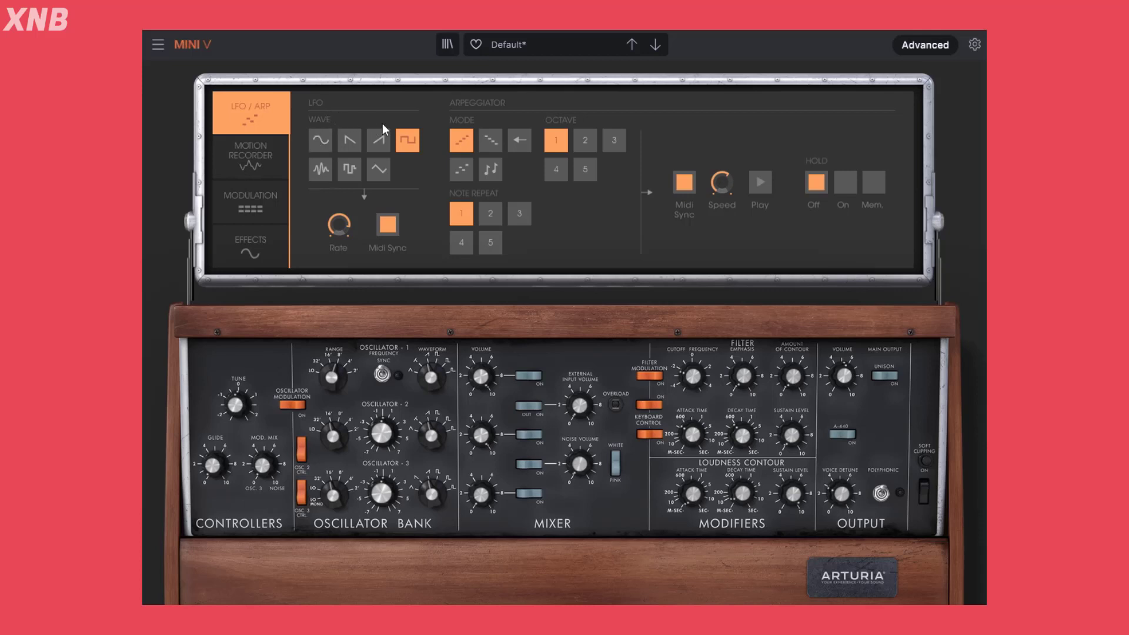
left_click(274, 245)
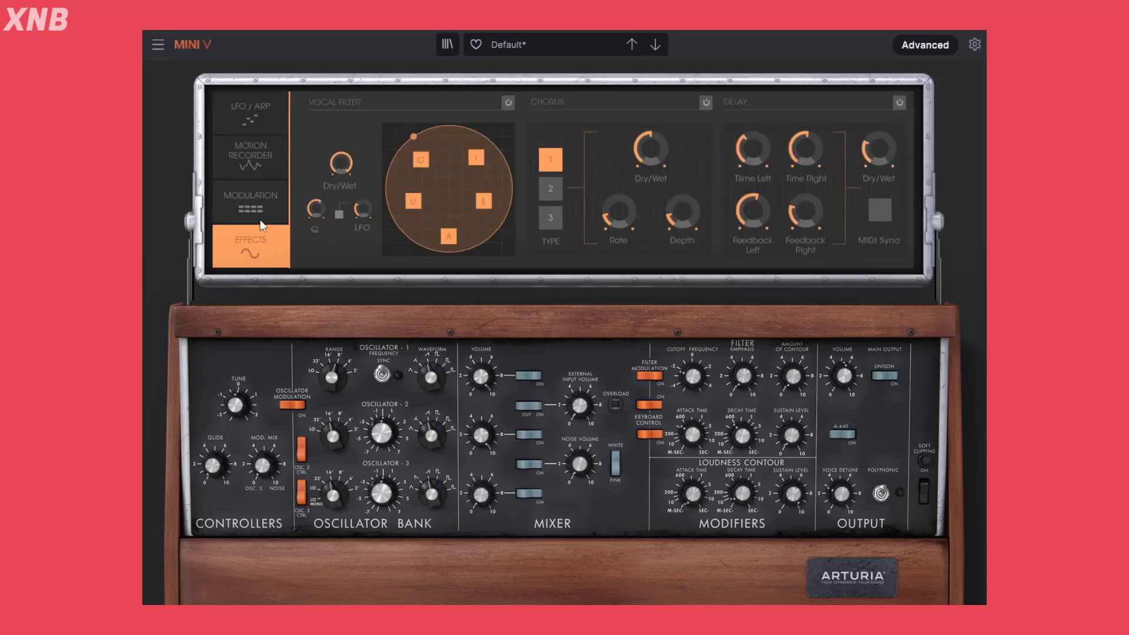
left_click(260, 220)
left_click(380, 248)
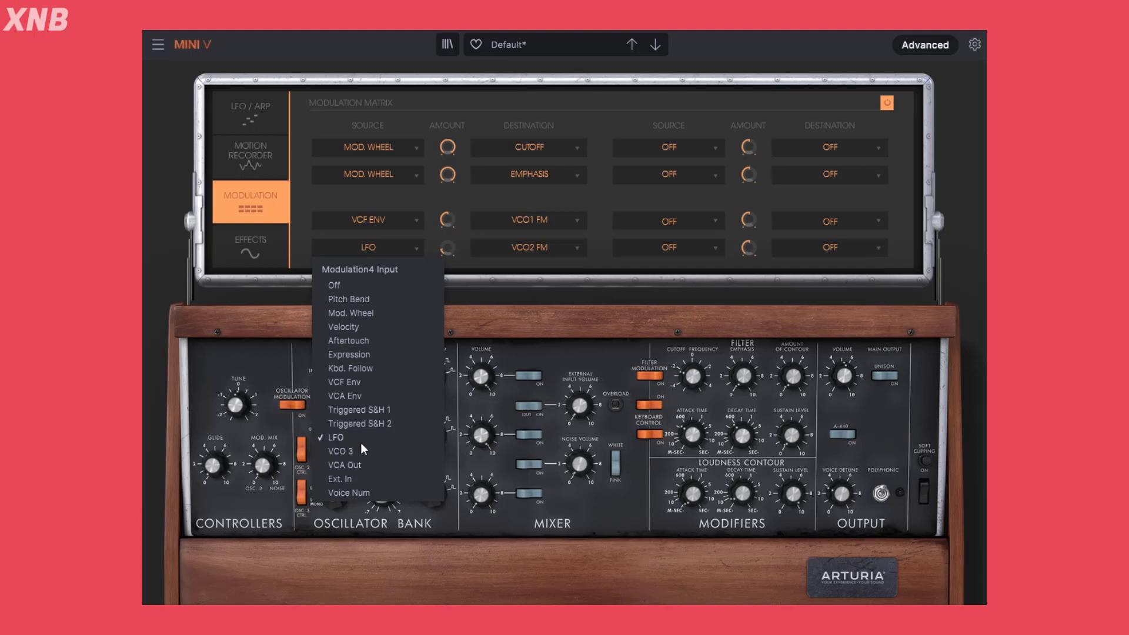
left_click(662, 143)
left_click(453, 250)
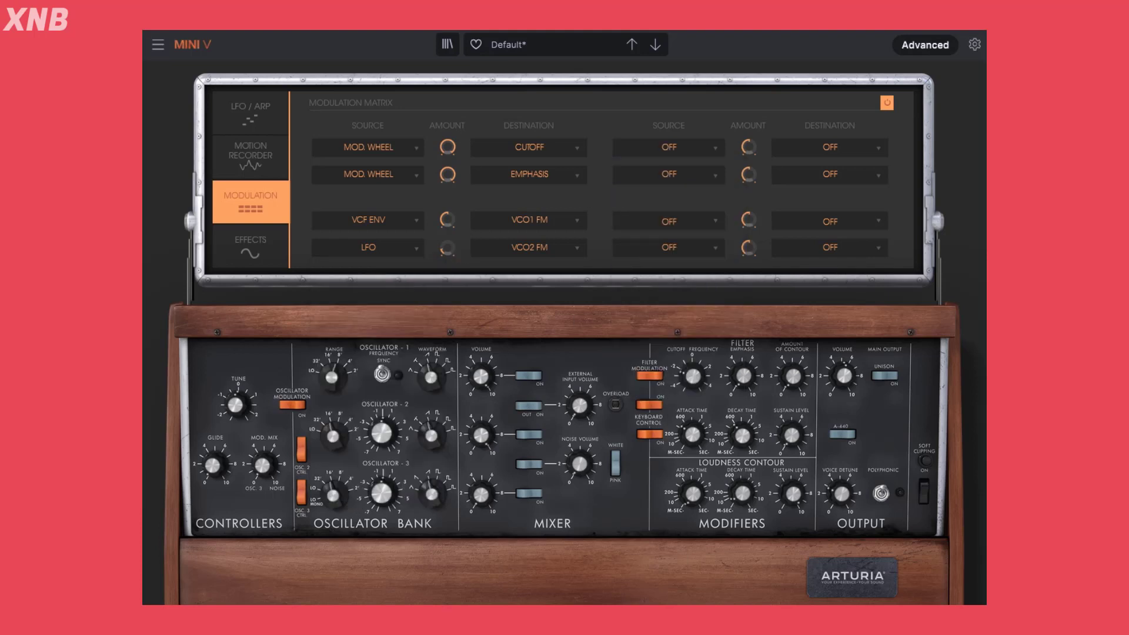
Step: Route VCO 3 to VCO2 FM in the fifth modulation slot and raise its amount
left_click(702, 148)
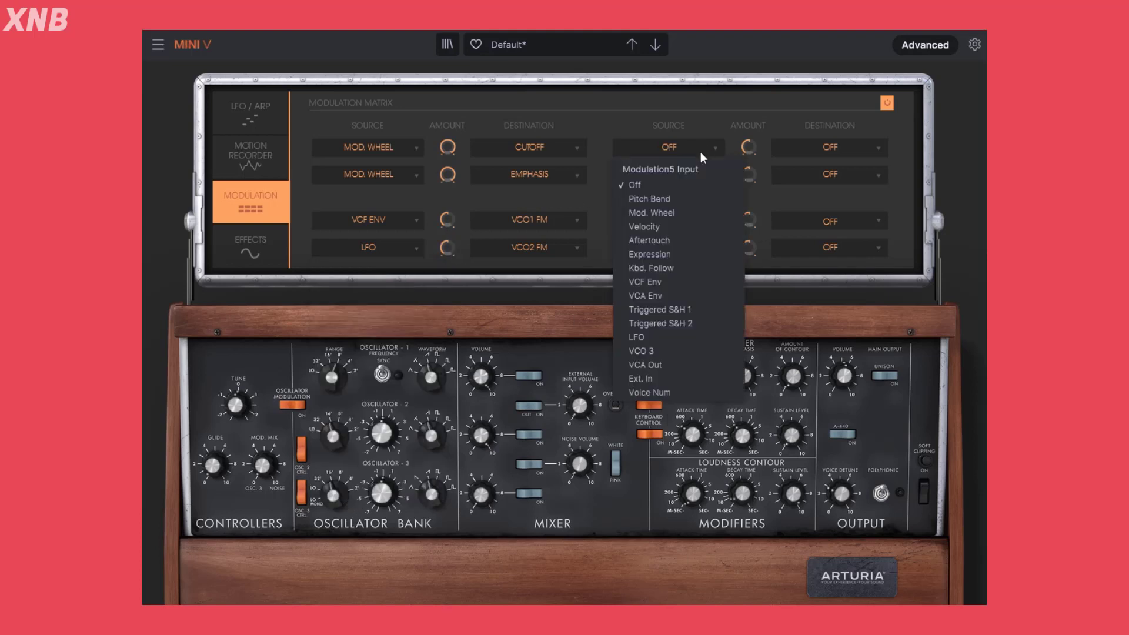
left_click(287, 373)
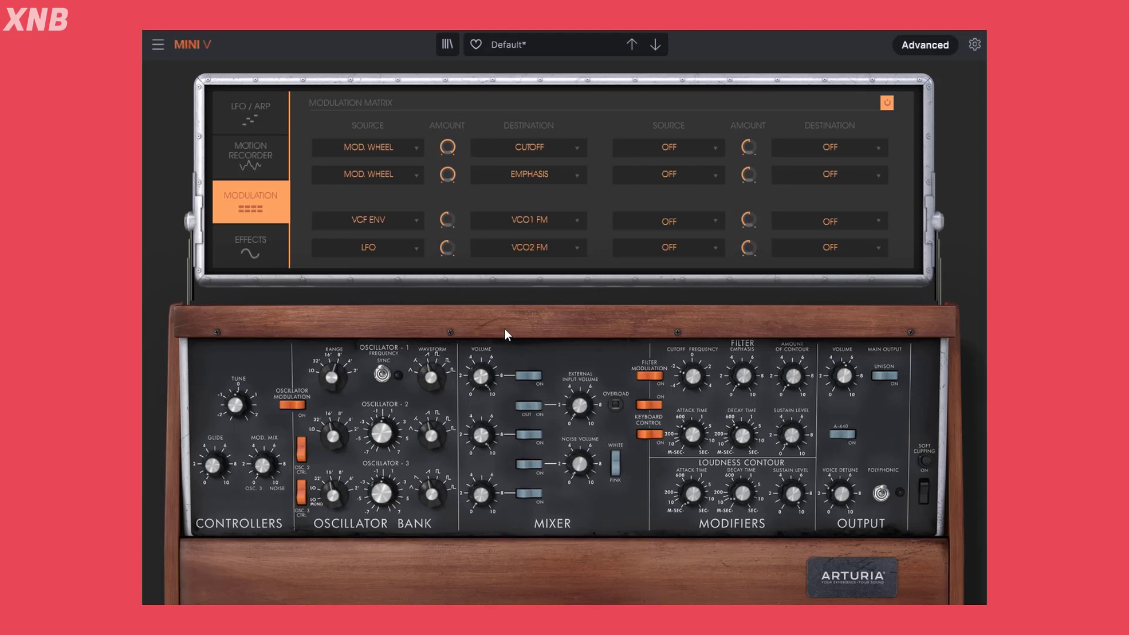
left_click(679, 152)
left_click(644, 352)
left_click(815, 150)
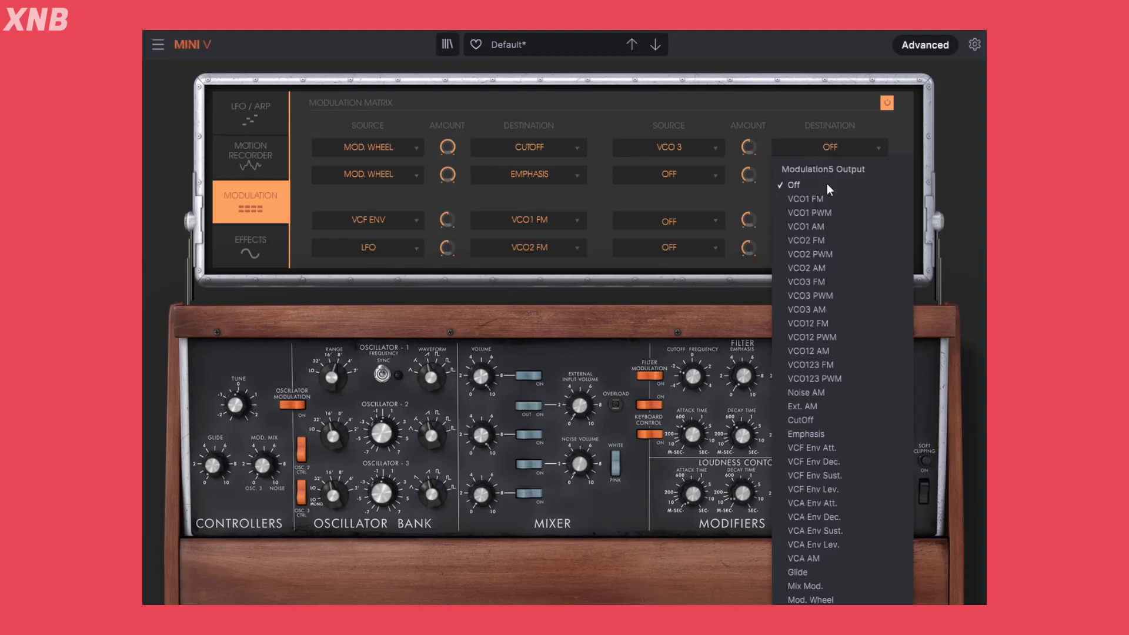
left_click(819, 243)
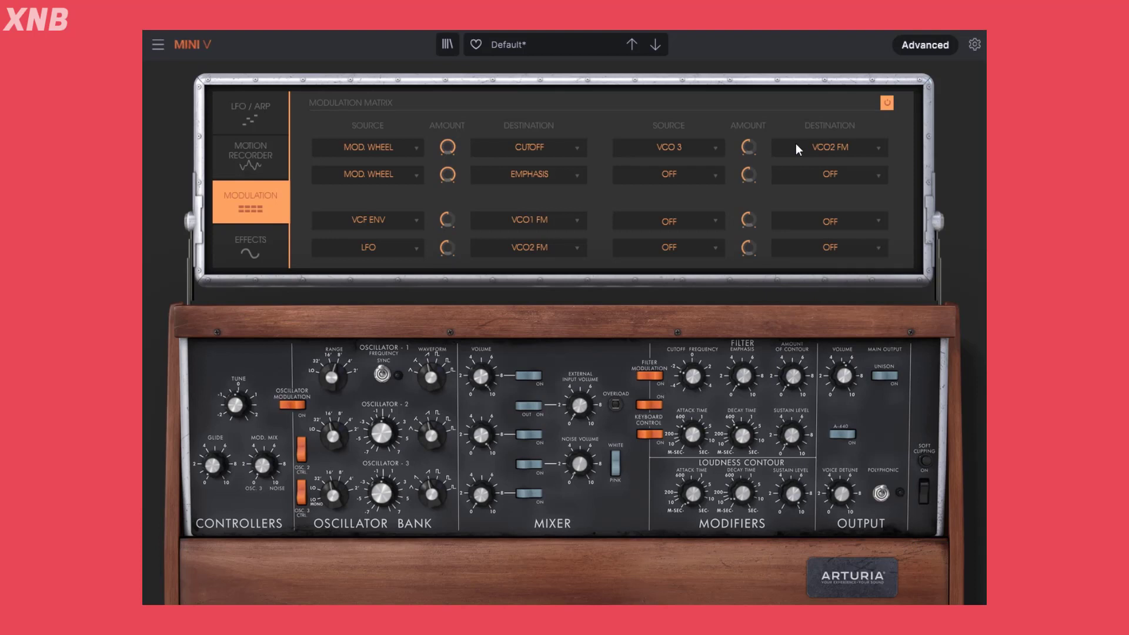
left_click_drag(745, 152, 748, 118)
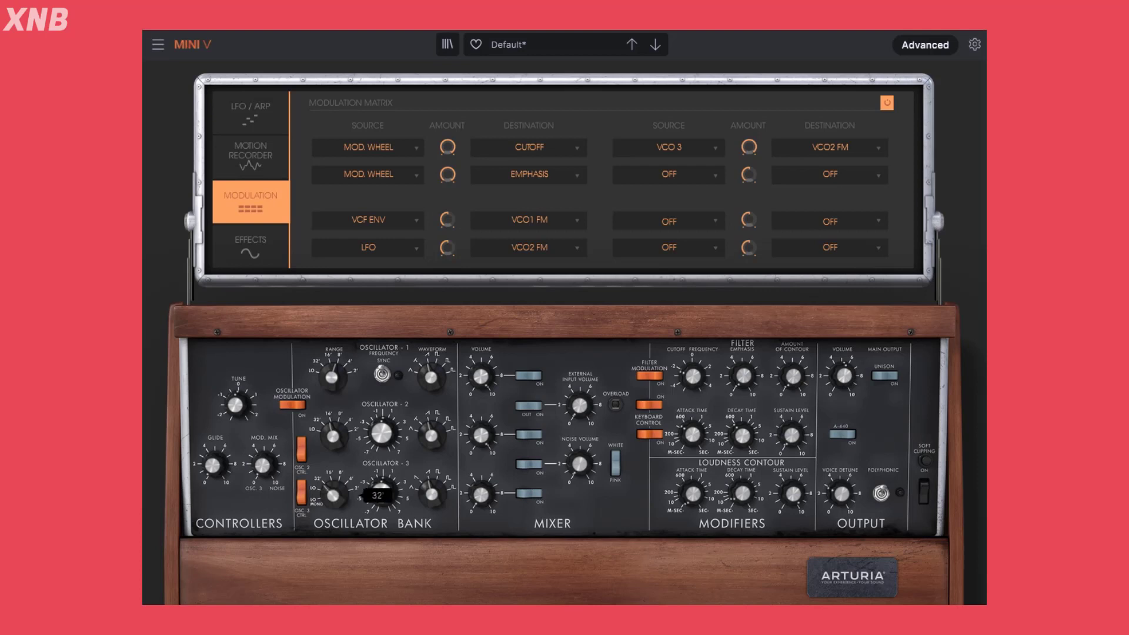
Step: Change oscillator 3's range and waveform, and readjust the fifth modulation slot's amount
left_click_drag(334, 495, 380, 519)
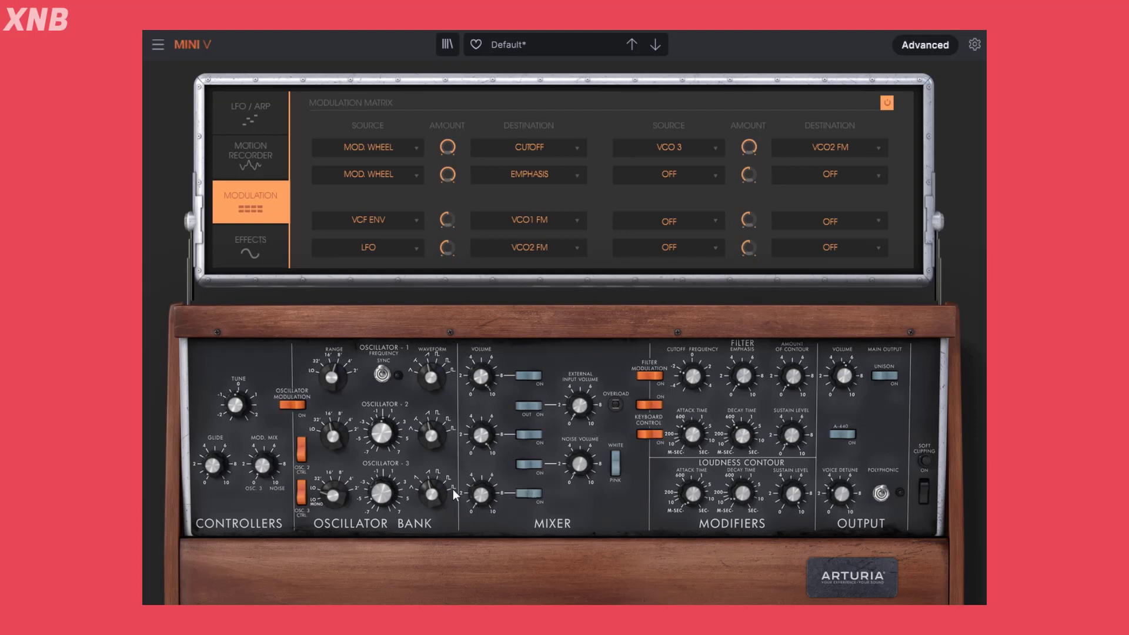
left_click_drag(429, 492, 429, 506)
left_click_drag(748, 154, 748, 172)
double_click(749, 147)
left_click_drag(749, 151, 749, 142)
Step: Vary oscillator 3's frequency up and down and raise the fifth modulation slot's amount to try the frequency modulation
left_click_drag(378, 485, 377, 451)
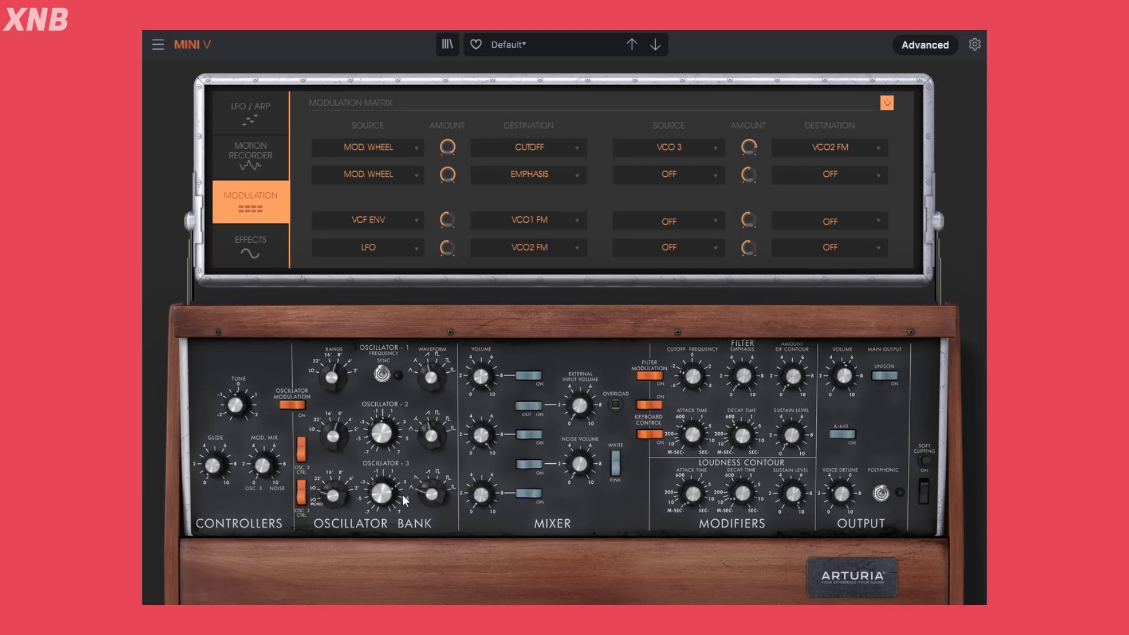
mouse_move(429, 496)
left_click_drag(753, 143, 753, 118)
mouse_move(382, 492)
left_click_drag(383, 491, 384, 515)
Step: Lower the amounts of the fourth, third and fifth modulation slots
left_click_drag(449, 246, 449, 287)
left_click_drag(449, 219, 448, 233)
left_click_drag(748, 147, 748, 170)
Step: Turn on the chorus effect, lower its dry/wet mix and return to the modulation matrix
left_click(271, 246)
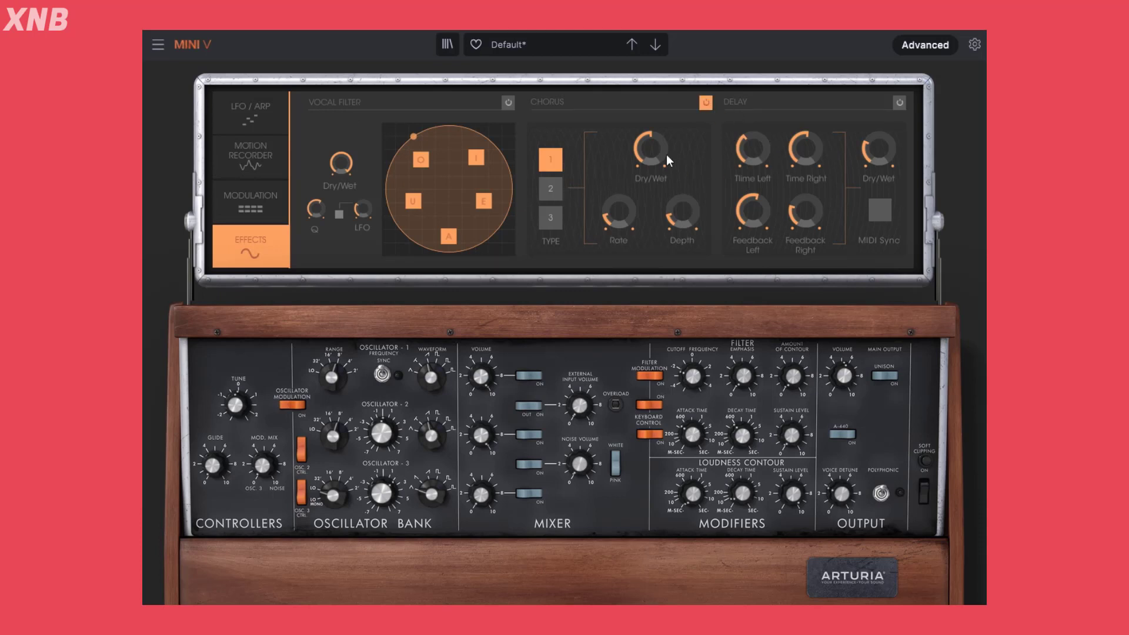
left_click_drag(667, 160, 667, 183)
left_click(264, 195)
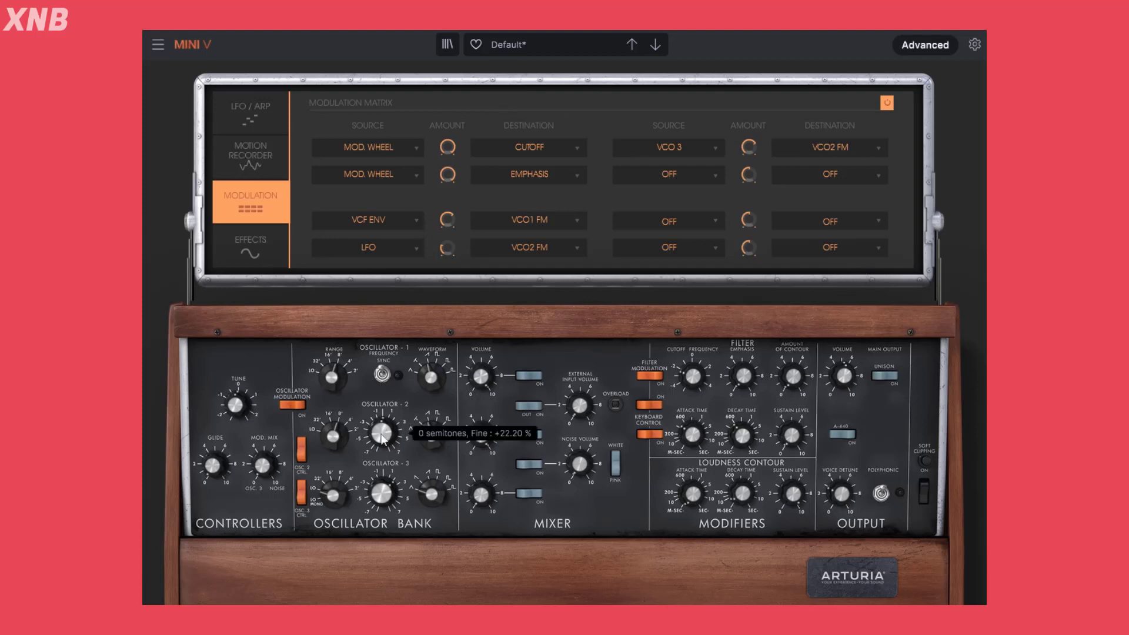
Step: Check oscillator 2's frequency setting and view the motion recorder and LFO/arpeggiator sections
mouse_move(390, 421)
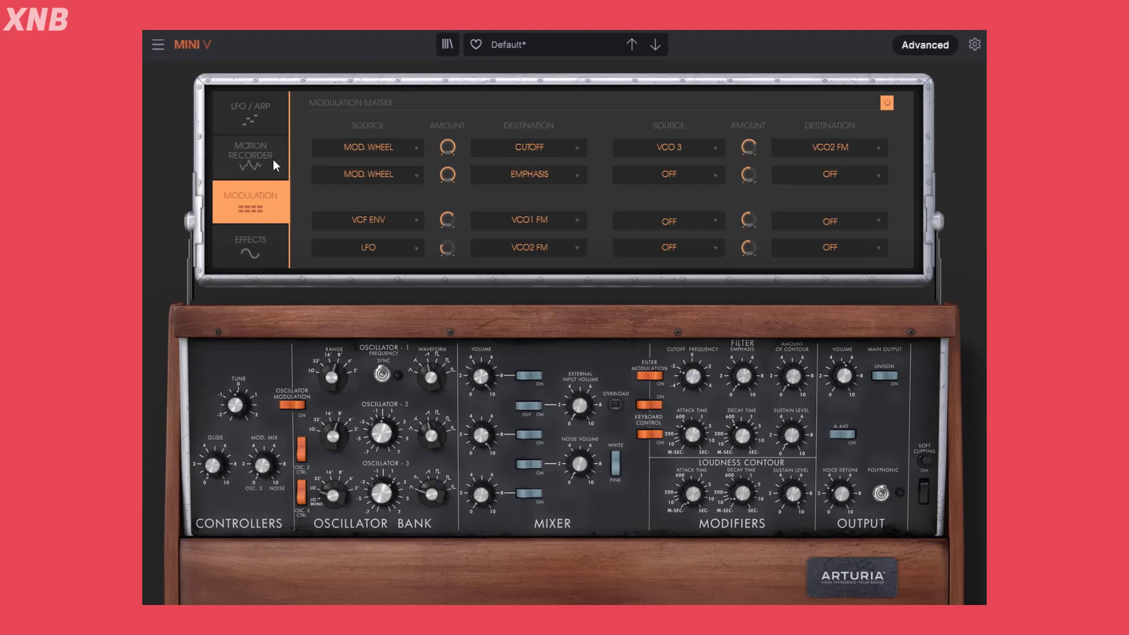
left_click(250, 157)
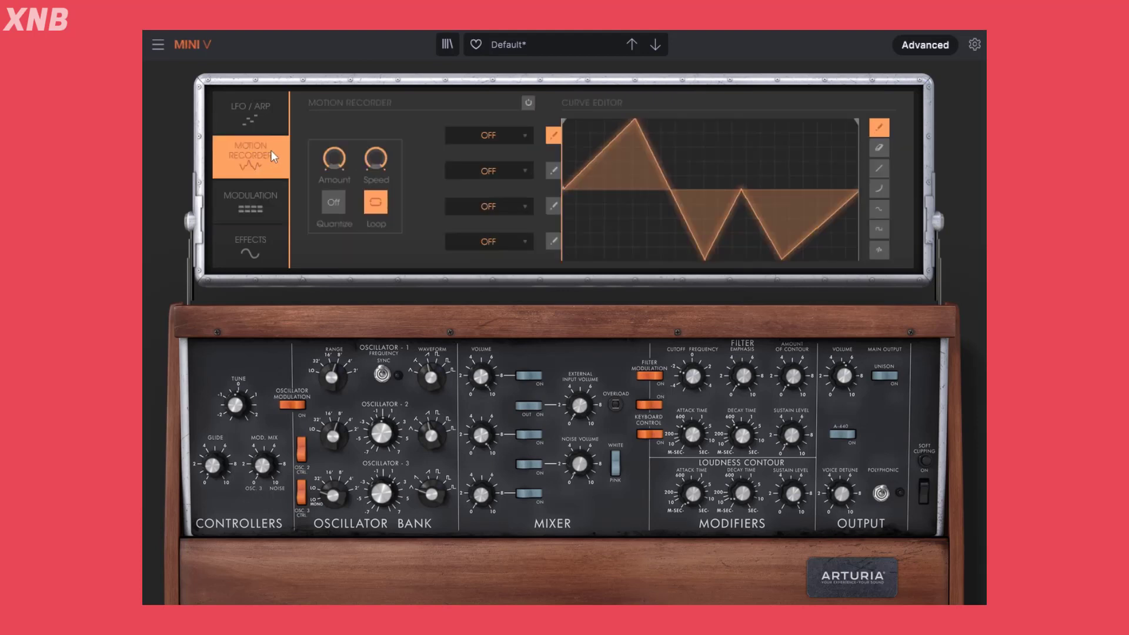
left_click(245, 124)
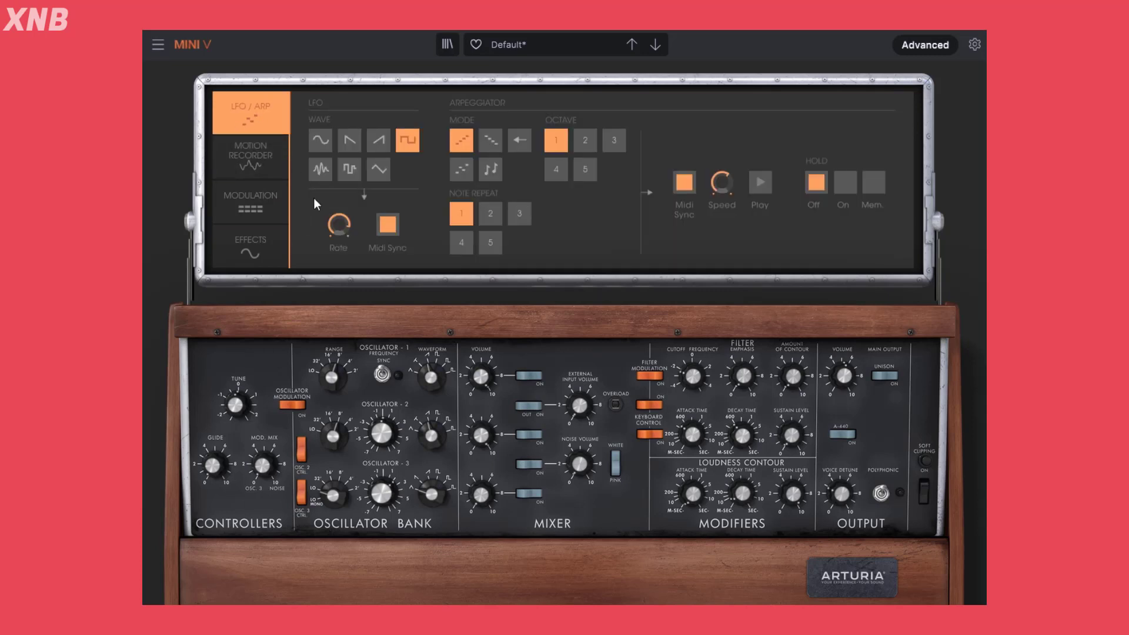